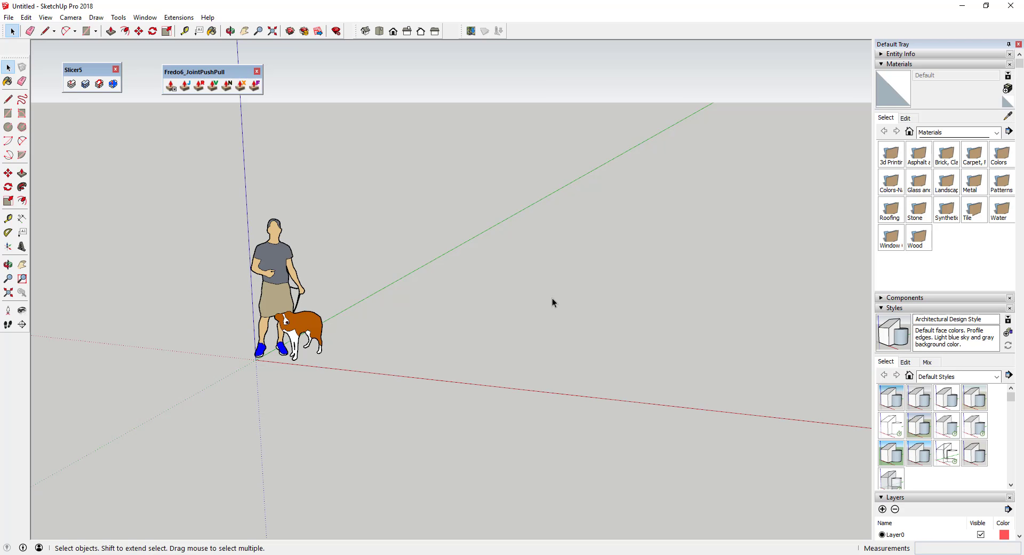
# Select a small region of the wooded hillside on the map and import it as location terrain
pyautogui.click(471, 31)
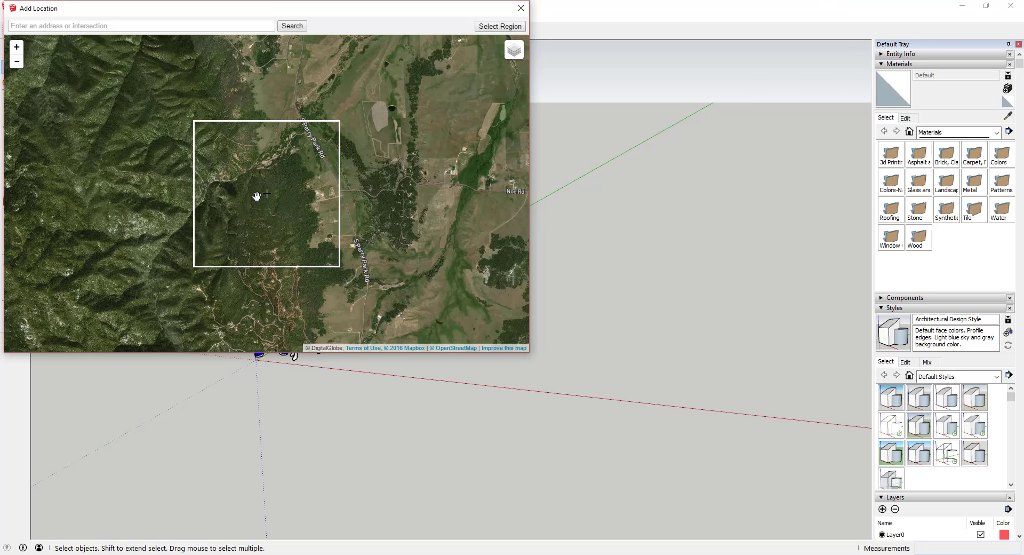
pyautogui.scroll(1, 257, 197)
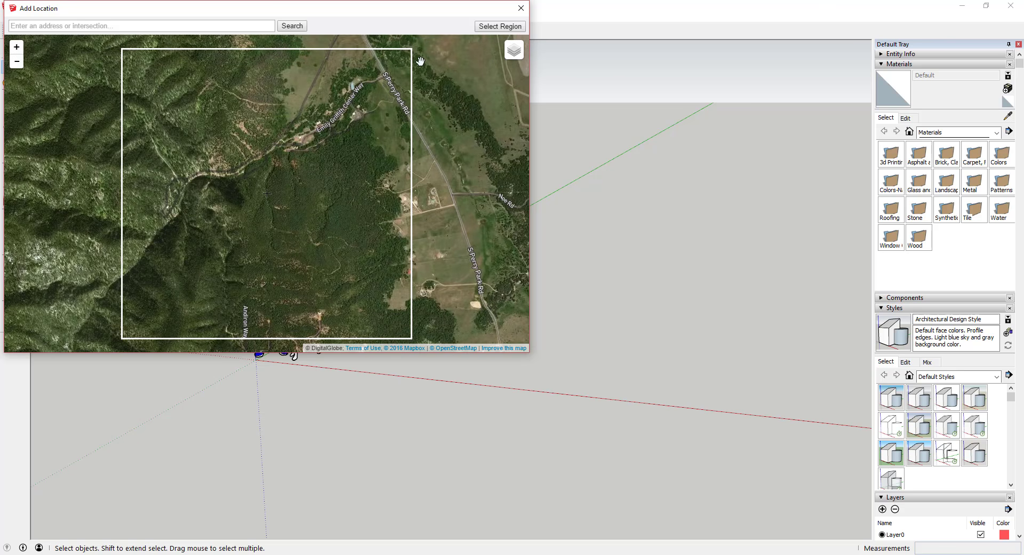
pyautogui.click(495, 28)
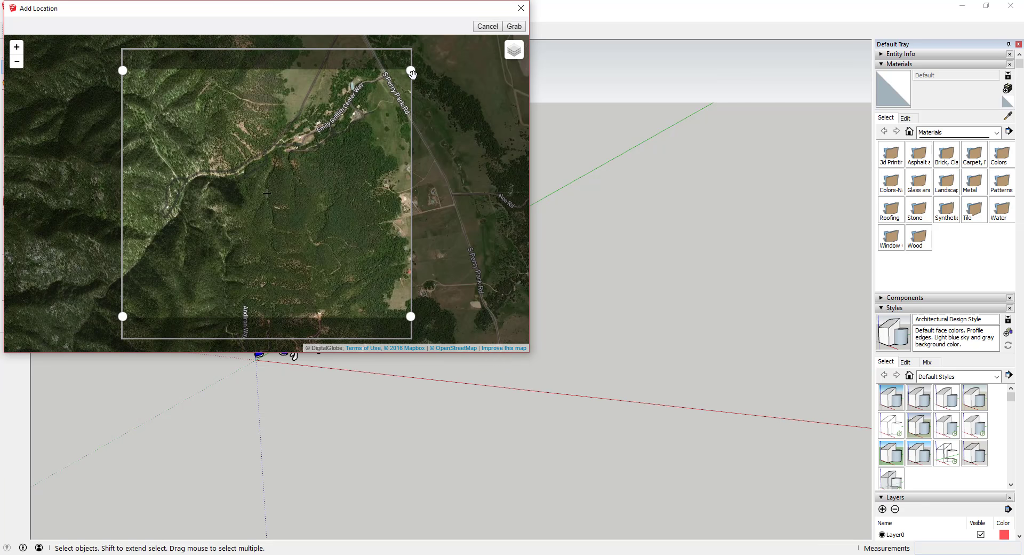
pyautogui.moveTo(411, 72)
pyautogui.mouseDown()
pyautogui.moveTo(407, 128)
pyautogui.moveTo(418, 70)
pyautogui.mouseUp()
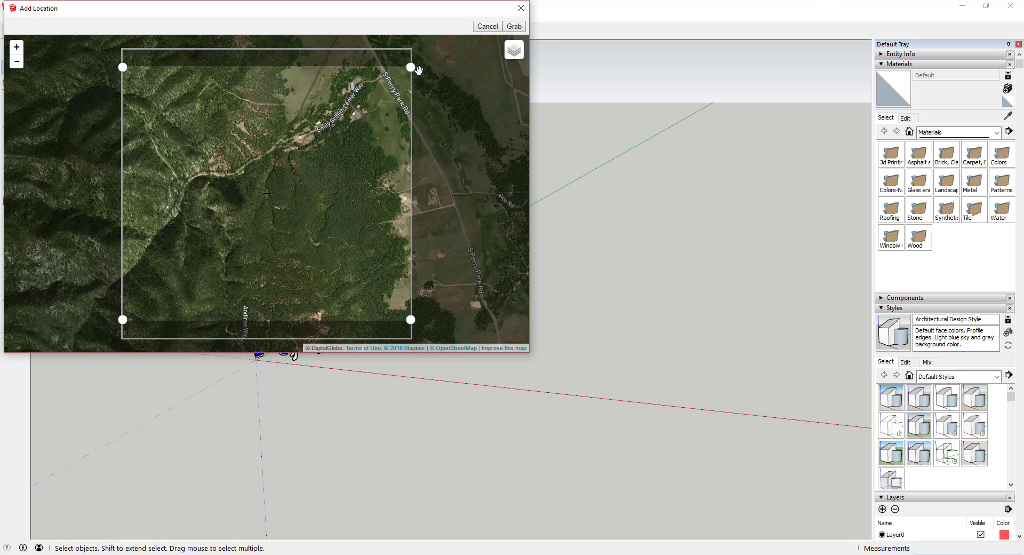
pyautogui.click(514, 26)
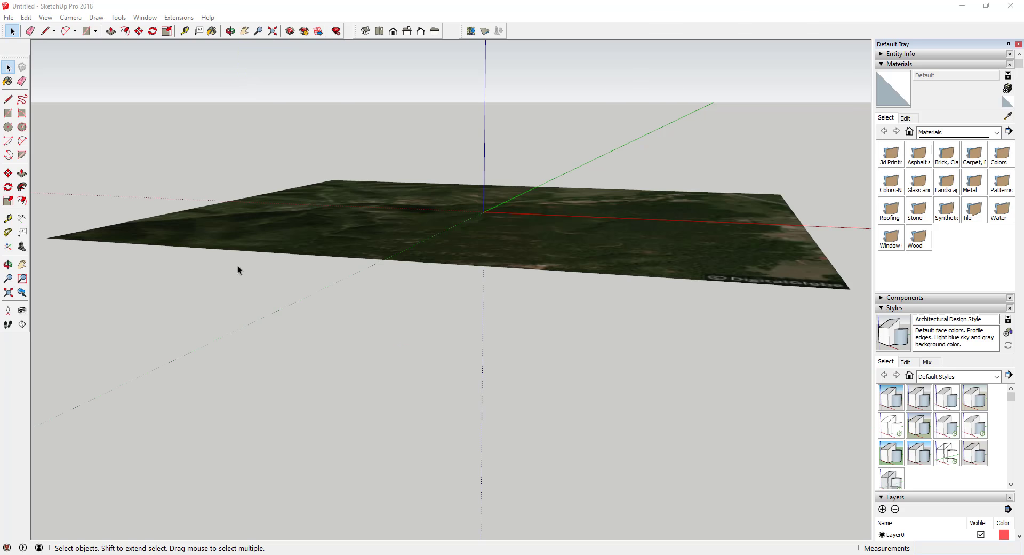
# Switch the flat location image to 3D terrain and orbit to inspect its slopes
pyautogui.moveTo(463, 259); pyautogui.dragTo(566, 284, button='middle')
pyautogui.moveTo(587, 242); pyautogui.dragTo(533, 263, button='middle')
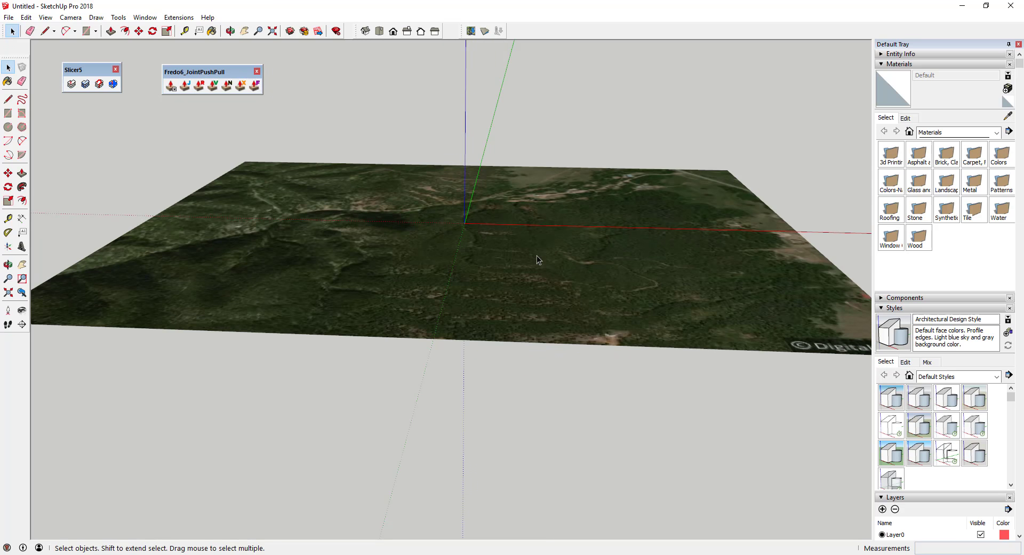
pyautogui.click(485, 32)
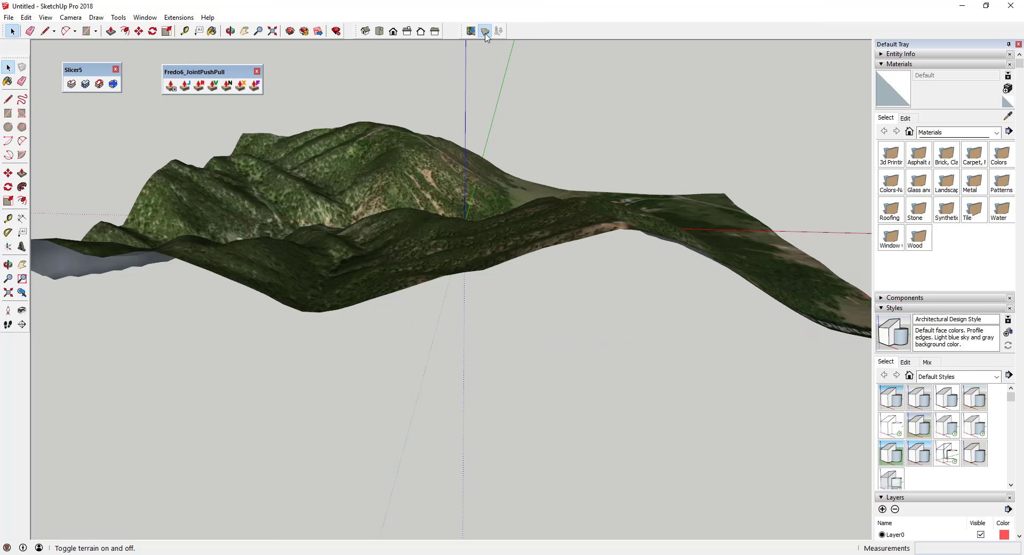
pyautogui.press('o')
pyautogui.moveTo(681, 228); pyautogui.dragTo(463, 208)
pyautogui.press('space')
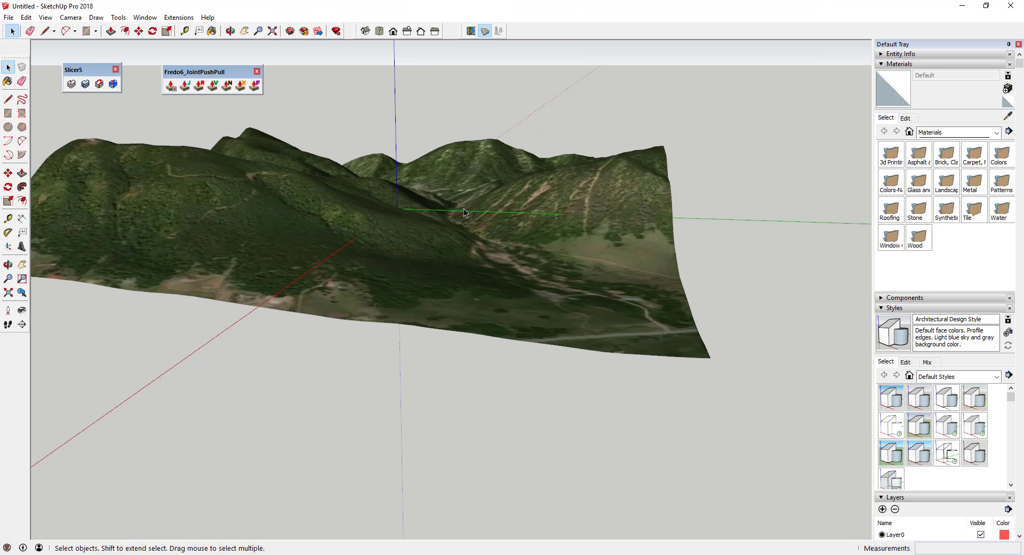
pyautogui.moveTo(315, 225); pyautogui.dragTo(526, 251, button='middle')
pyautogui.moveTo(454, 183); pyautogui.dragTo(370, 238, button='middle')
pyautogui.click(402, 254)
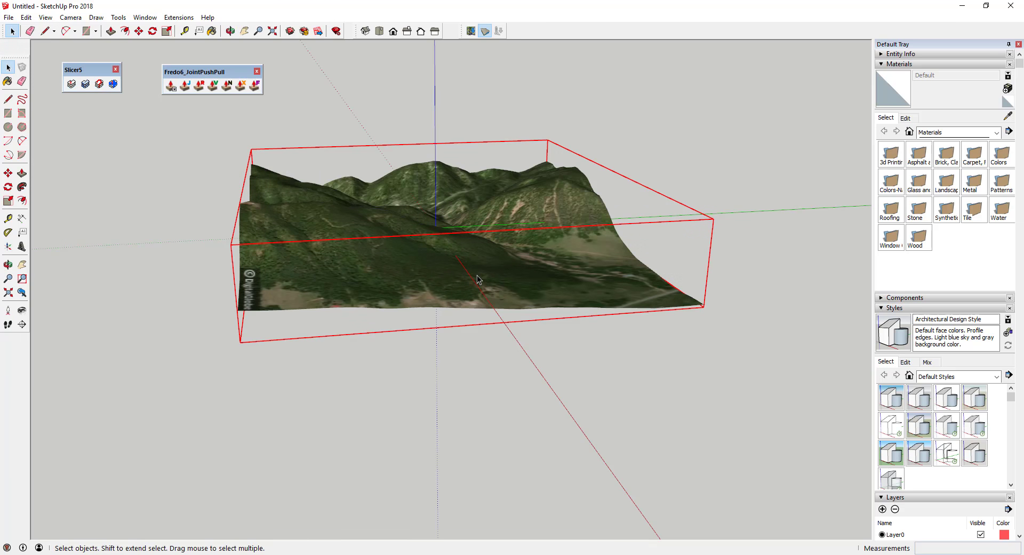
pyautogui.moveTo(539, 279); pyautogui.dragTo(402, 258, button='middle')
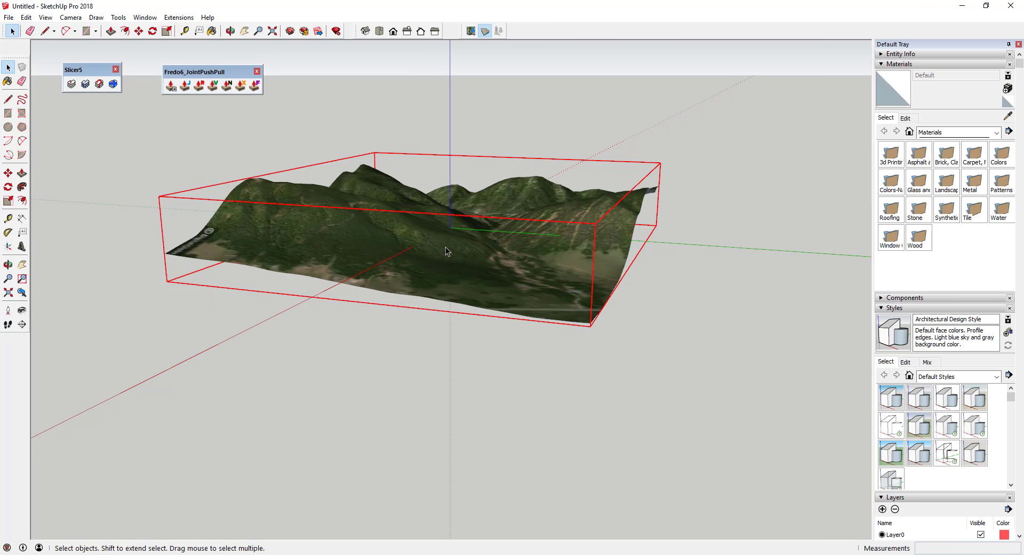
pyautogui.moveTo(445, 249); pyautogui.dragTo(417, 264, button='middle')
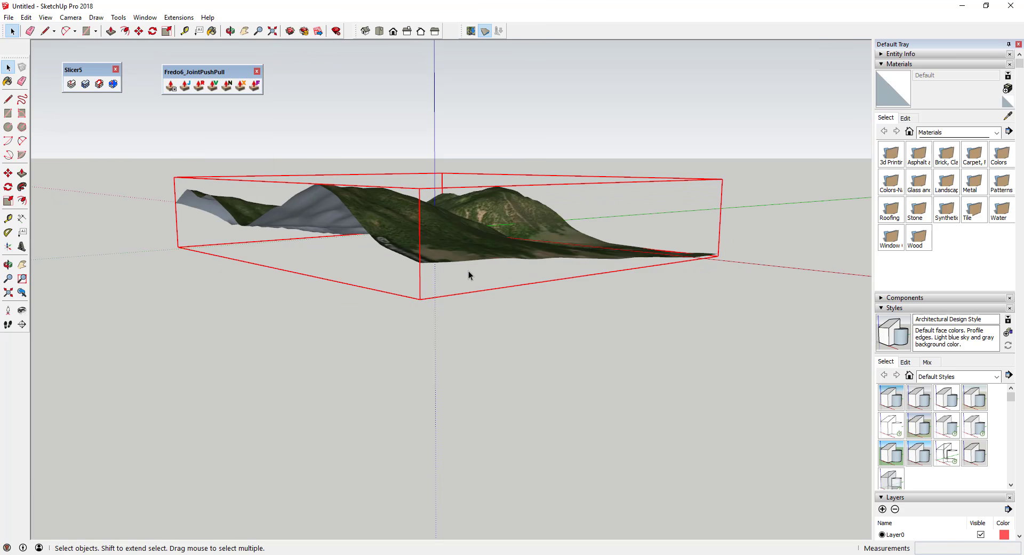
pyautogui.moveTo(531, 267); pyautogui.dragTo(727, 390, button='middle')
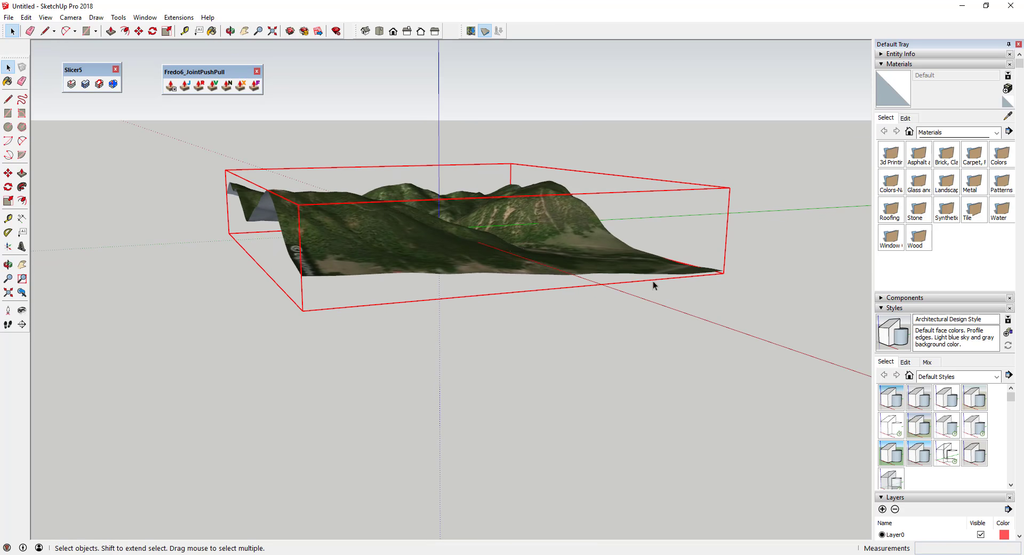
pyautogui.moveTo(540, 262); pyautogui.dragTo(479, 305, button='middle')
pyautogui.scroll(2, 479, 305)
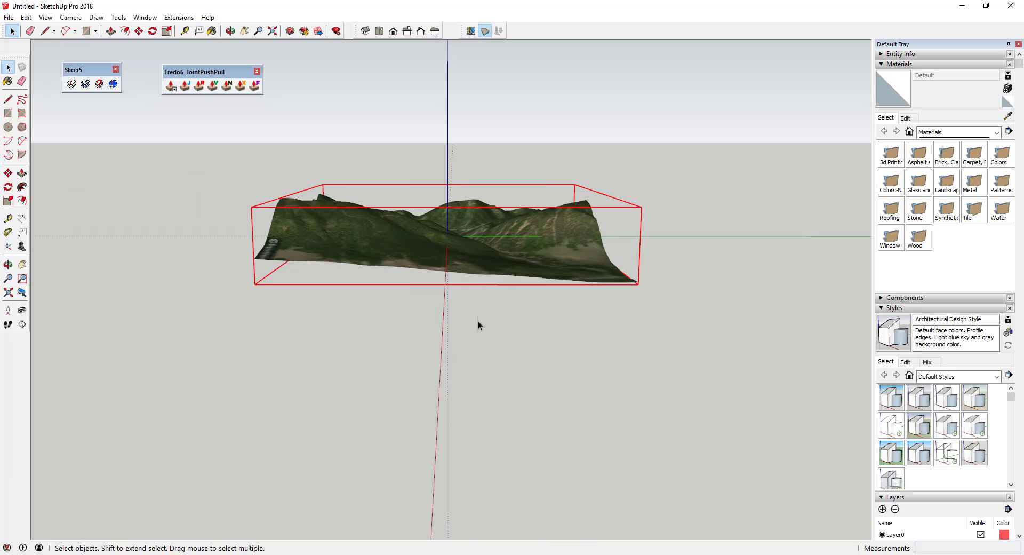
pyautogui.press('r')
pyautogui.click(470, 306)
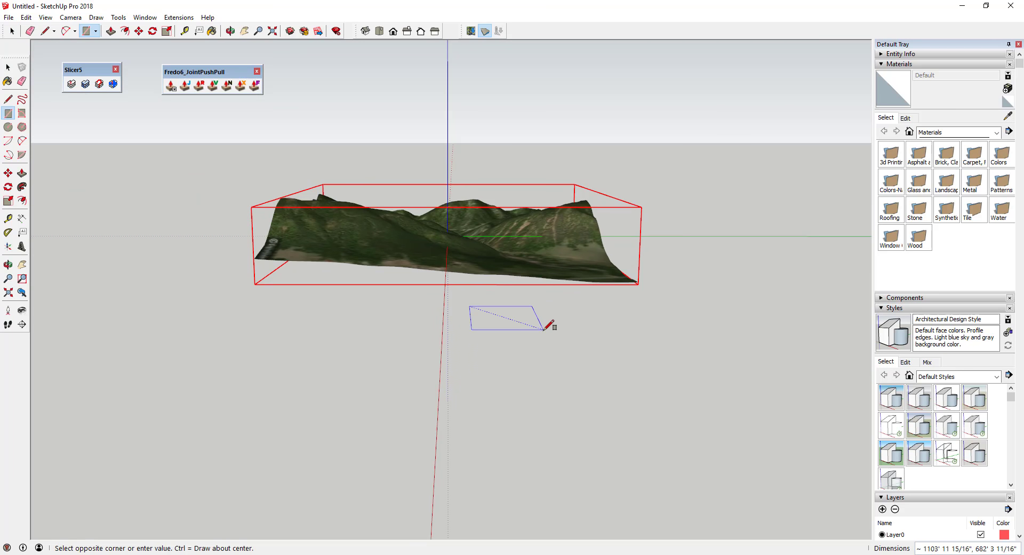
pyautogui.click(542, 329)
pyautogui.press('space')
pyautogui.press('p')
pyautogui.moveTo(498, 328); pyautogui.dragTo(481, 292)
pyautogui.moveTo(482, 292); pyautogui.dragTo(405, 228, button='middle')
pyautogui.press('space')
pyautogui.moveTo(432, 221); pyautogui.dragTo(600, 347)
pyautogui.rightClick(523, 284)
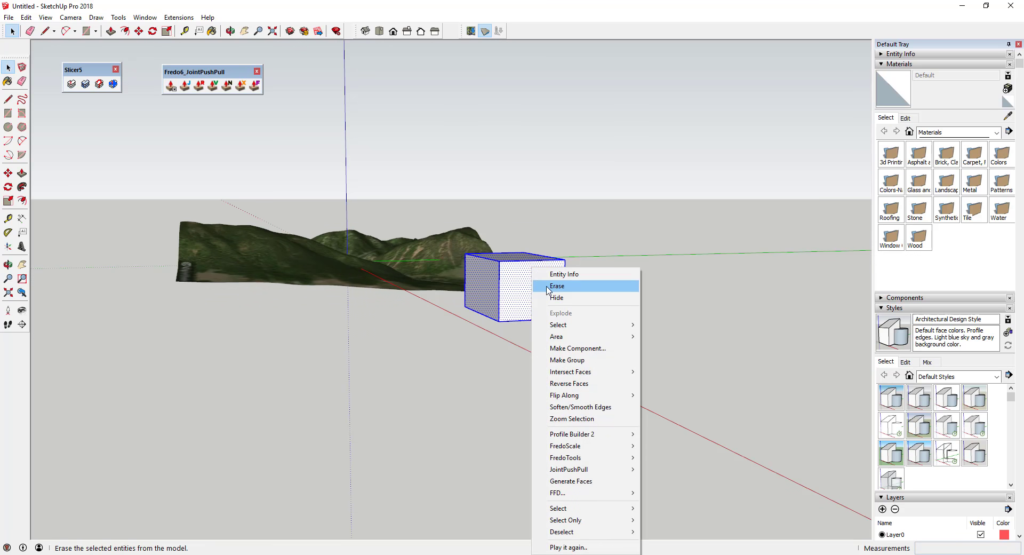
pyautogui.click(566, 360)
pyautogui.click(881, 55)
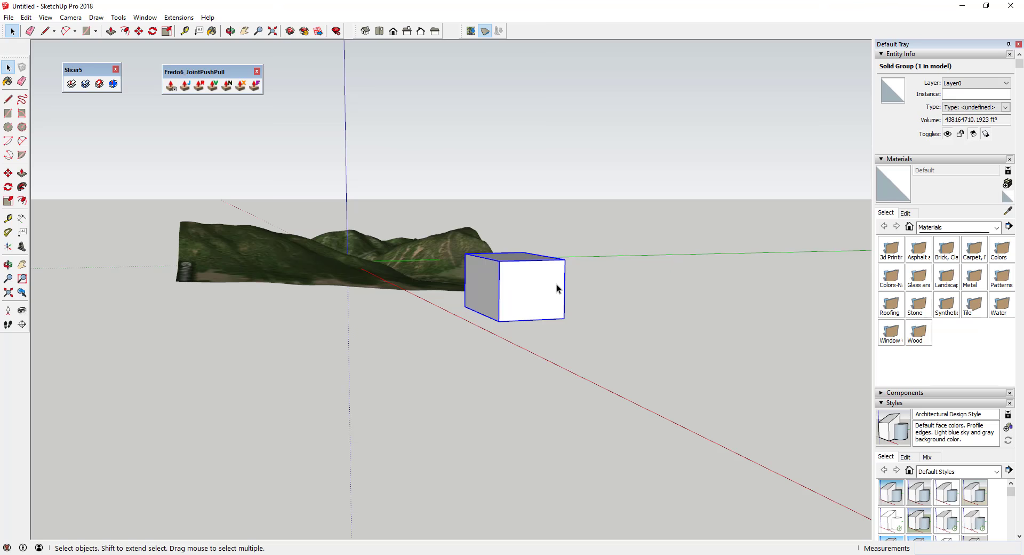
pyautogui.doubleClick(530, 285)
pyautogui.press('r')
pyautogui.click(525, 286)
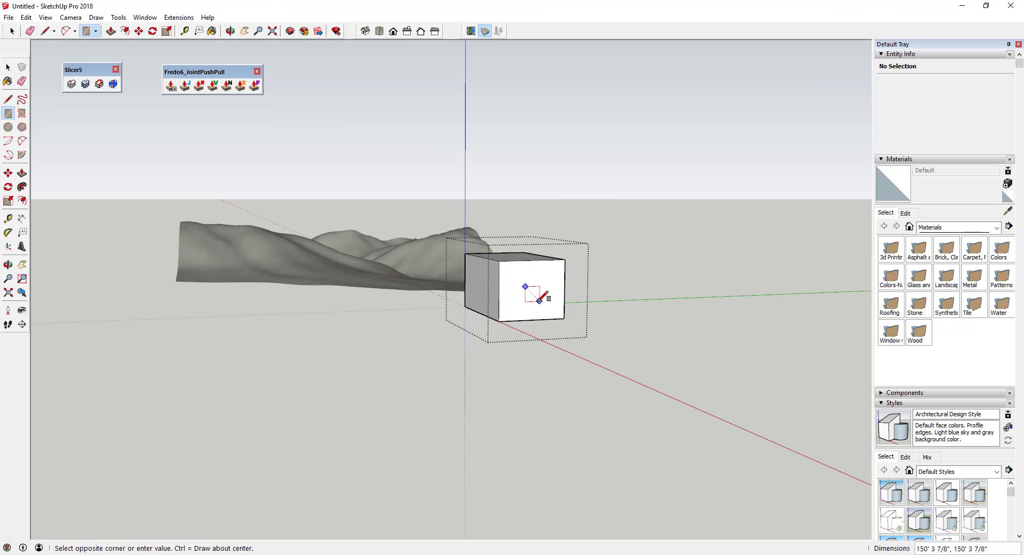
pyautogui.click(540, 301)
pyautogui.press('space')
pyautogui.click(640, 287)
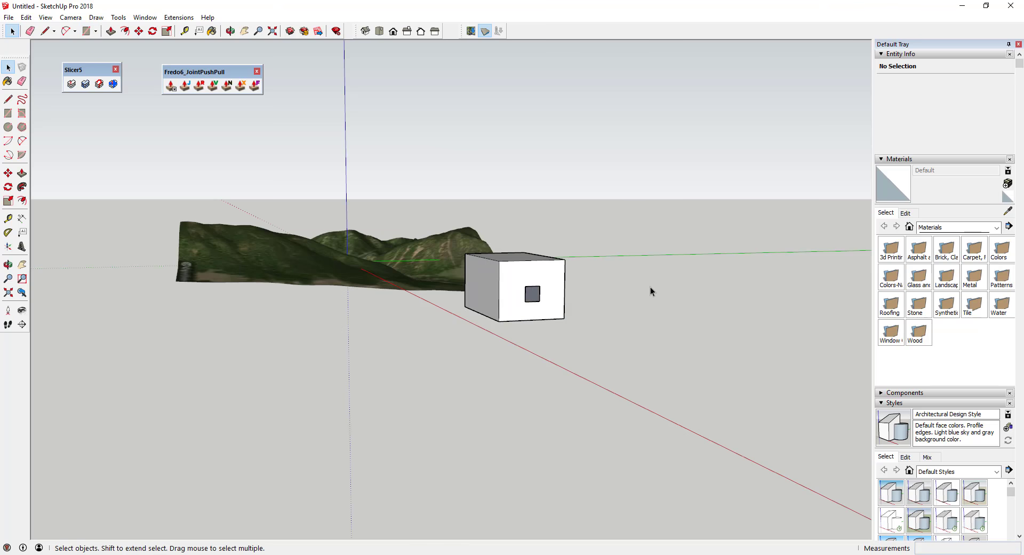
pyautogui.click(556, 278)
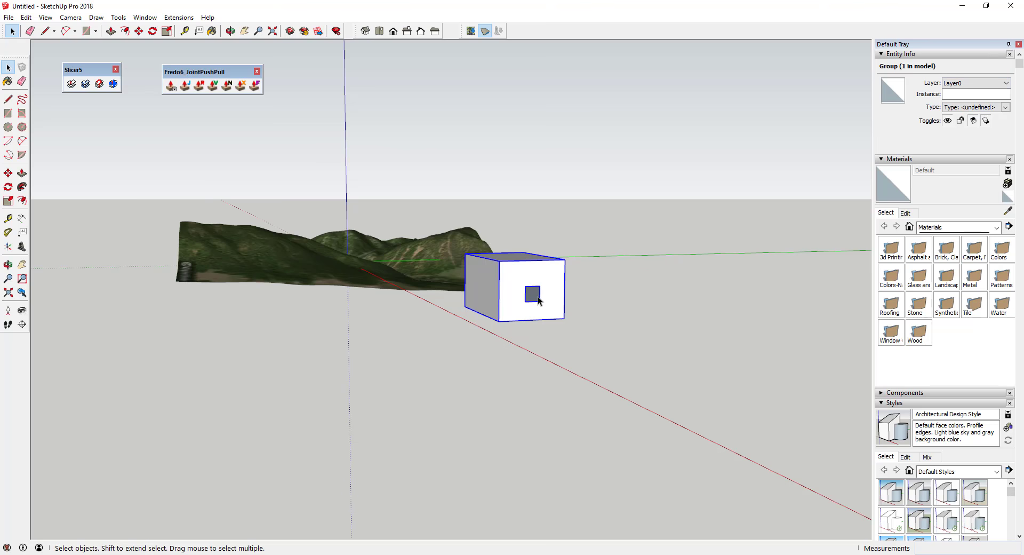
pyautogui.doubleClick(555, 295)
pyautogui.scroll(3, 554, 295)
pyautogui.press('r')
pyautogui.click(533, 275)
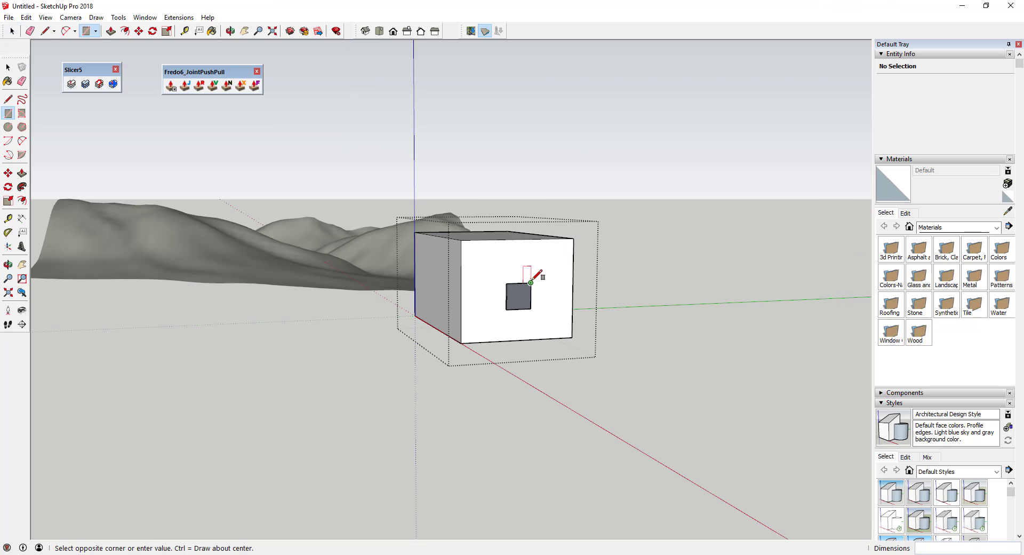
pyautogui.press('space')
pyautogui.scroll(4, 521, 297)
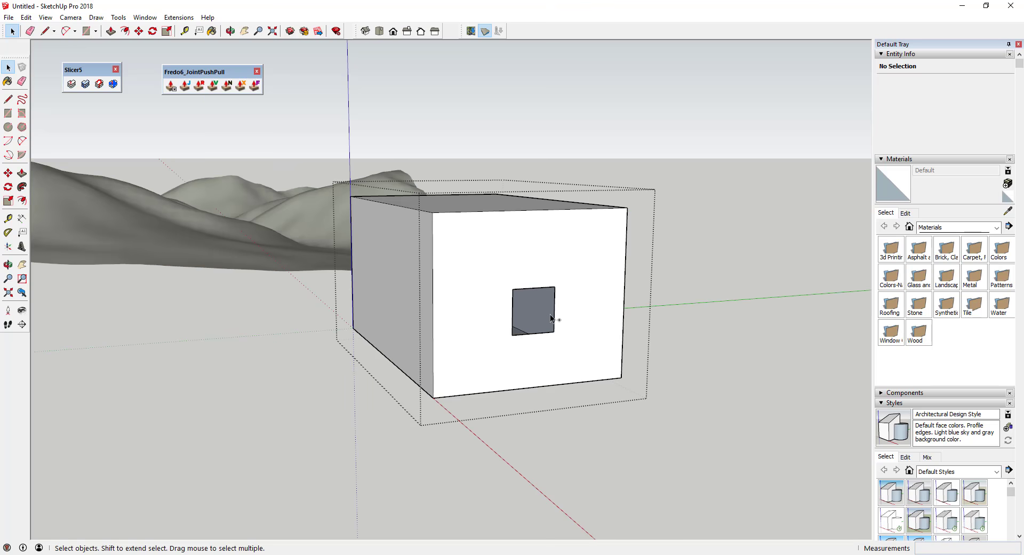
pyautogui.press('e')
pyautogui.moveTo(555, 287); pyautogui.dragTo(520, 336)
pyautogui.press('space')
pyautogui.press('Escape')
pyautogui.click(556, 290)
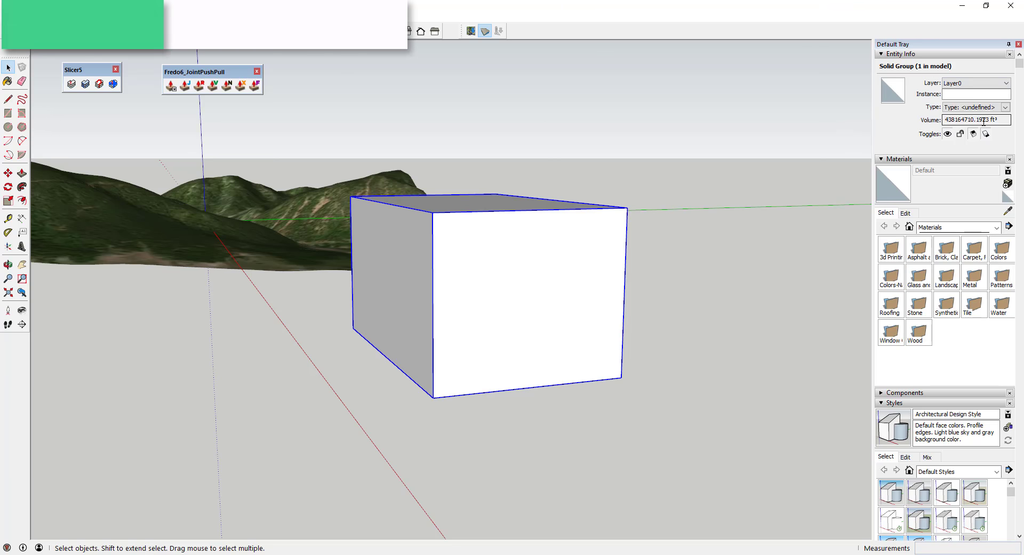
pyautogui.moveTo(599, 279); pyautogui.dragTo(542, 280, button='middle')
pyautogui.press('Delete')
pyautogui.moveTo(341, 311); pyautogui.dragTo(421, 200, button='middle')
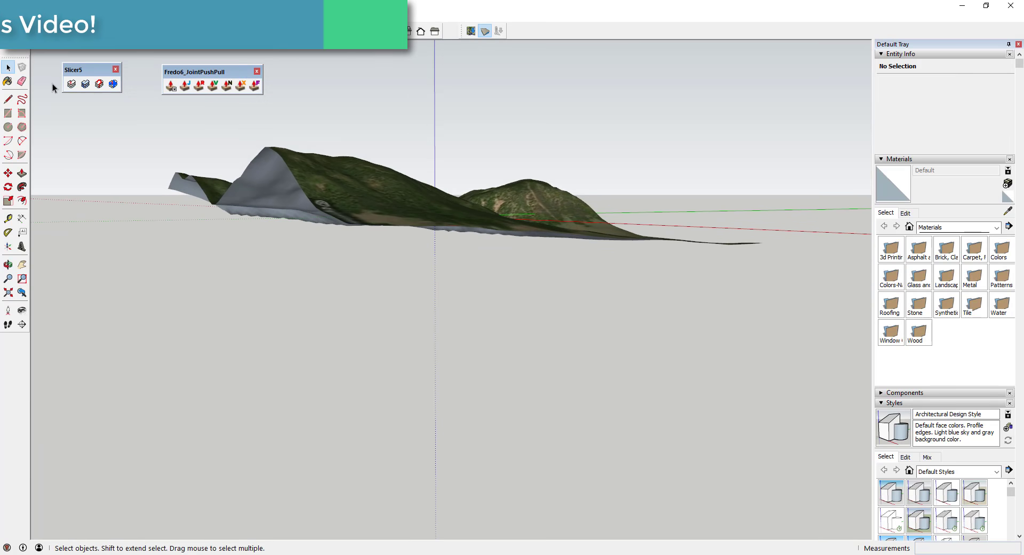
# Unlock the terrain group from its context menu
pyautogui.click(386, 187)
pyautogui.rightClick(389, 199)
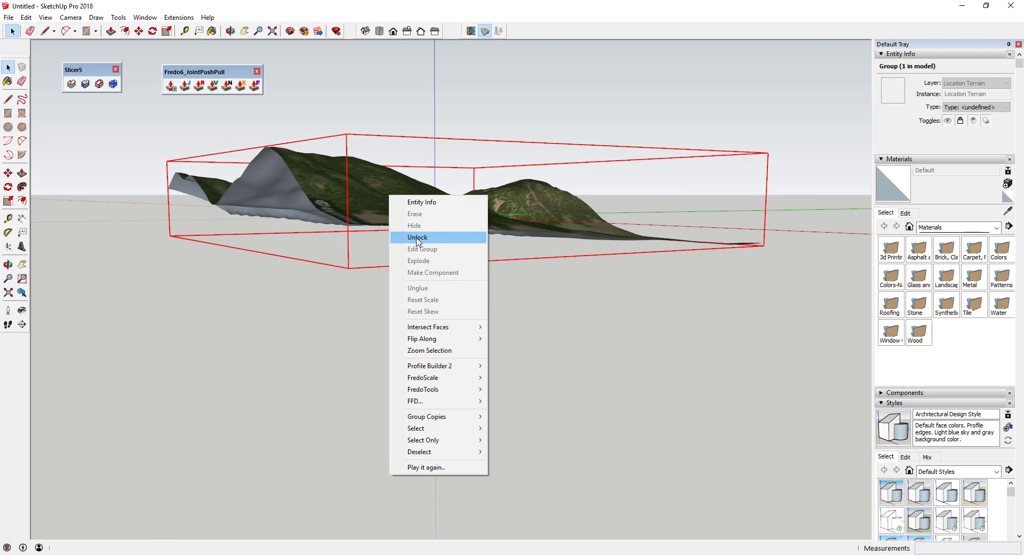
pyautogui.click(417, 237)
pyautogui.moveTo(521, 312); pyautogui.dragTo(409, 269, button='middle')
# Try Slicer5, dismiss its warning, and save the model as 'Slicer Terrain for YouTube'
pyautogui.click(72, 84)
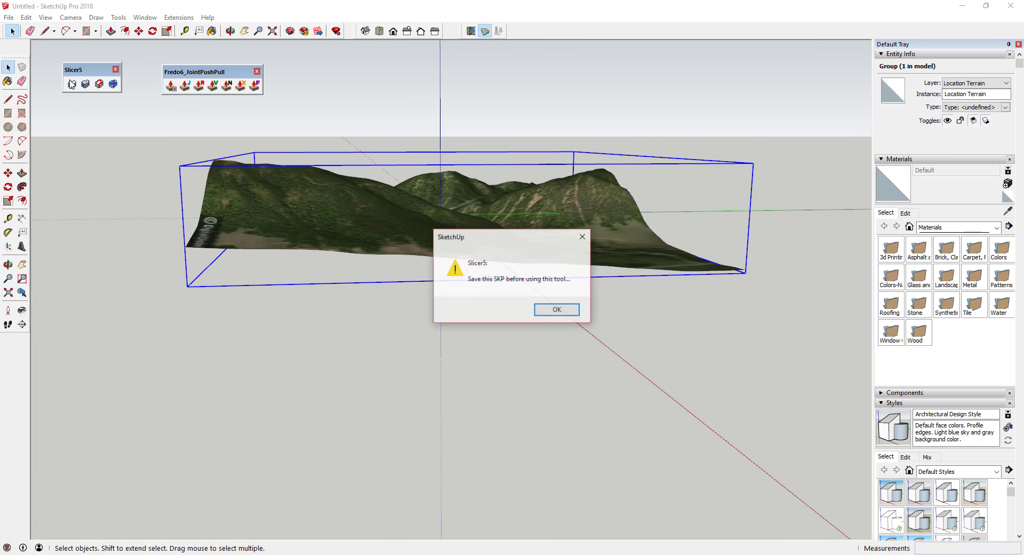
pyautogui.click(557, 309)
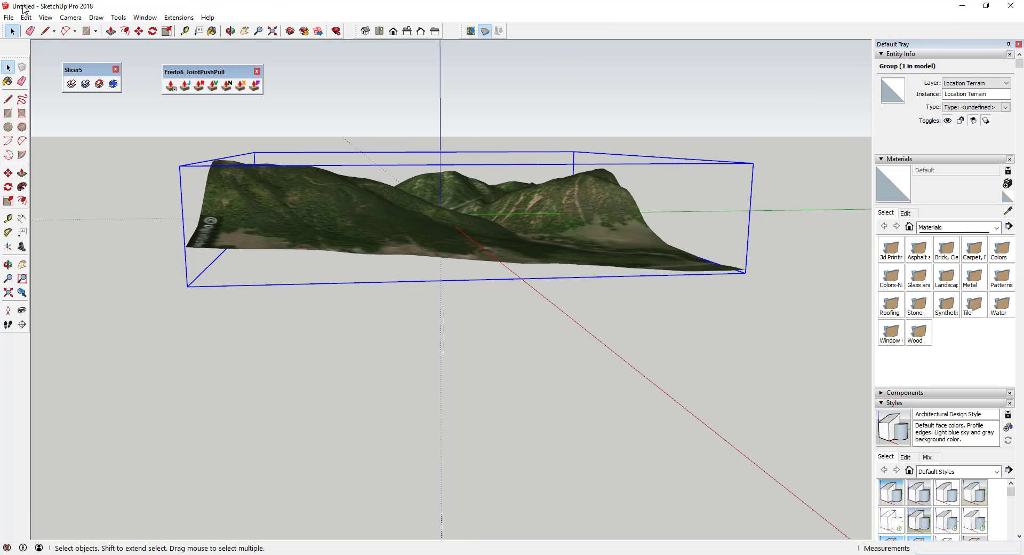
pyautogui.click(10, 17)
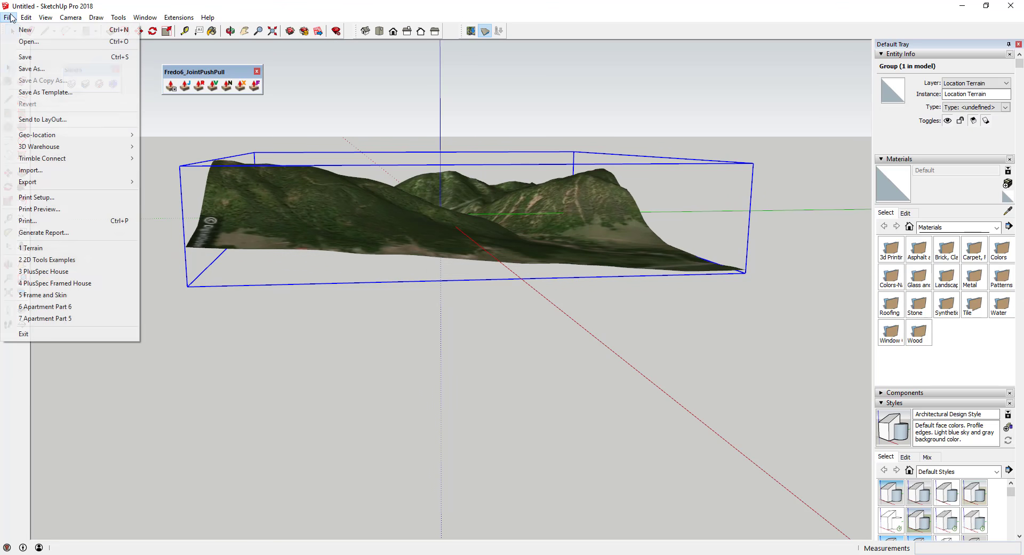
pyautogui.click(32, 69)
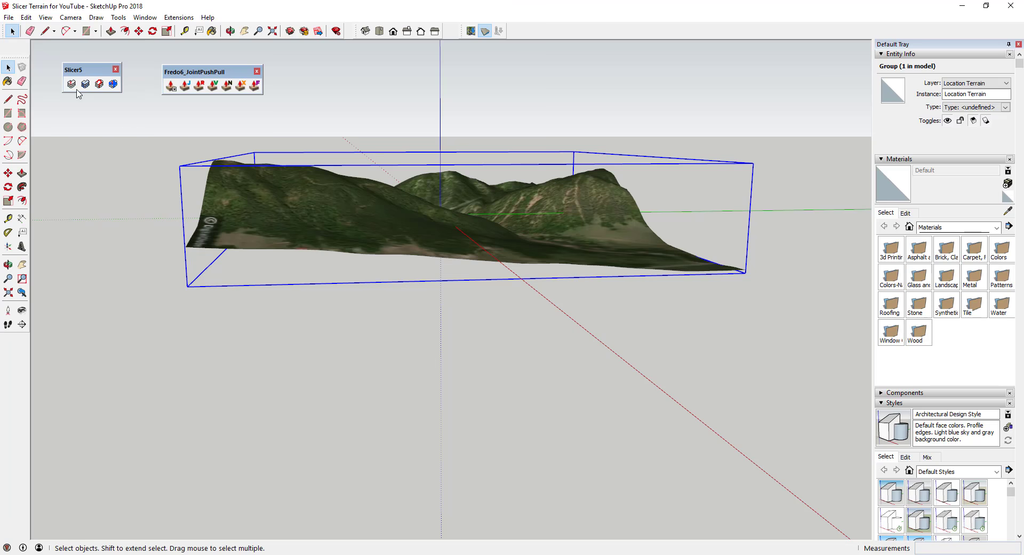
# Rerun Slicer5, accept the not-manifold warning, and open the terrain group for editing
pyautogui.click(71, 83)
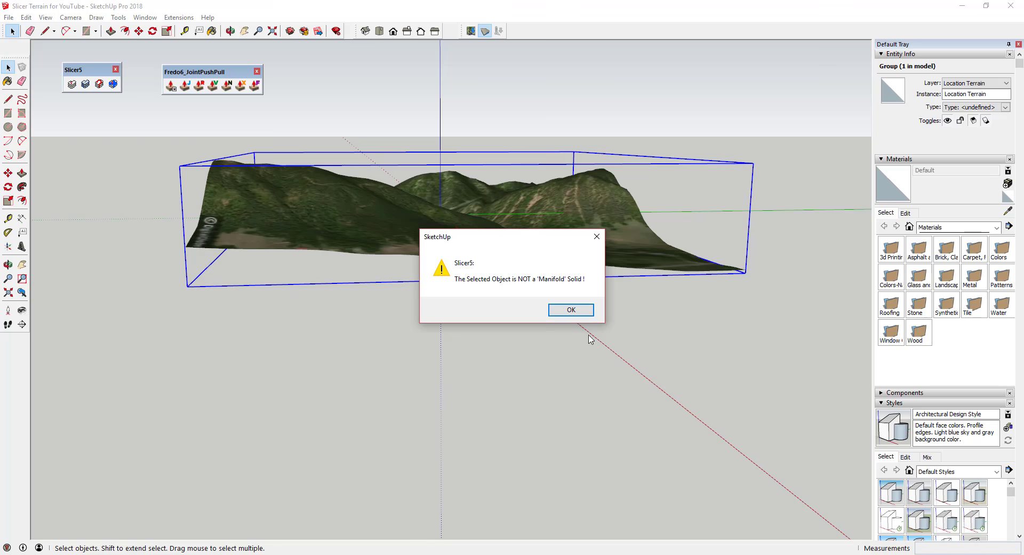
pyautogui.click(571, 309)
pyautogui.moveTo(471, 276); pyautogui.dragTo(424, 216, button='middle')
pyautogui.doubleClick(419, 228)
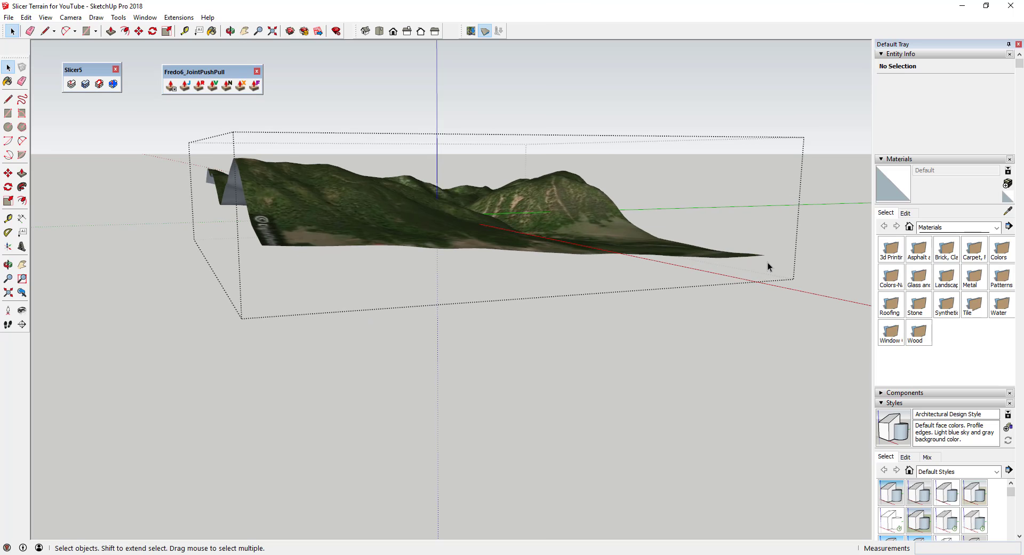
# Draw lines from the terrain's front corner down beneath it and across to the right end
pyautogui.press('l')
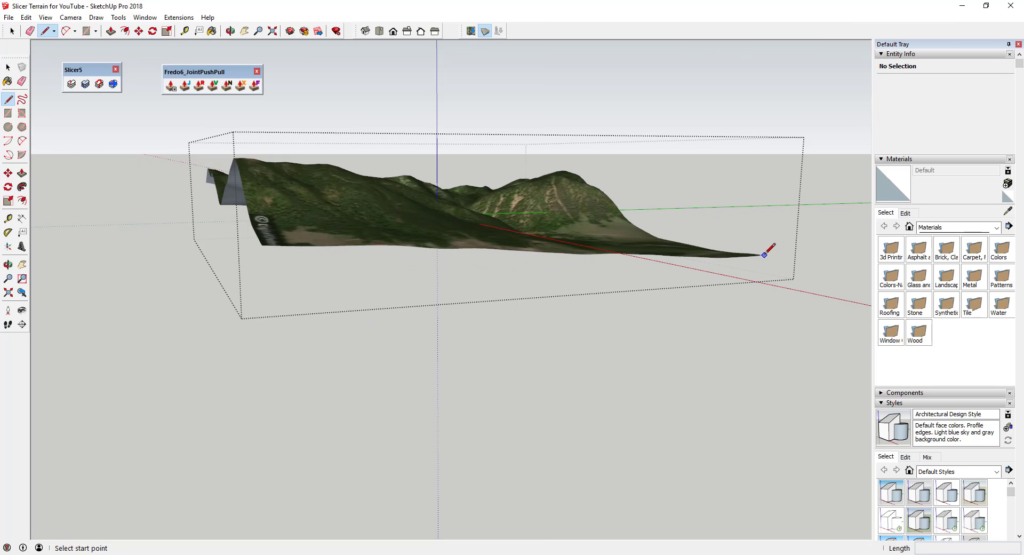
pyautogui.click(761, 254)
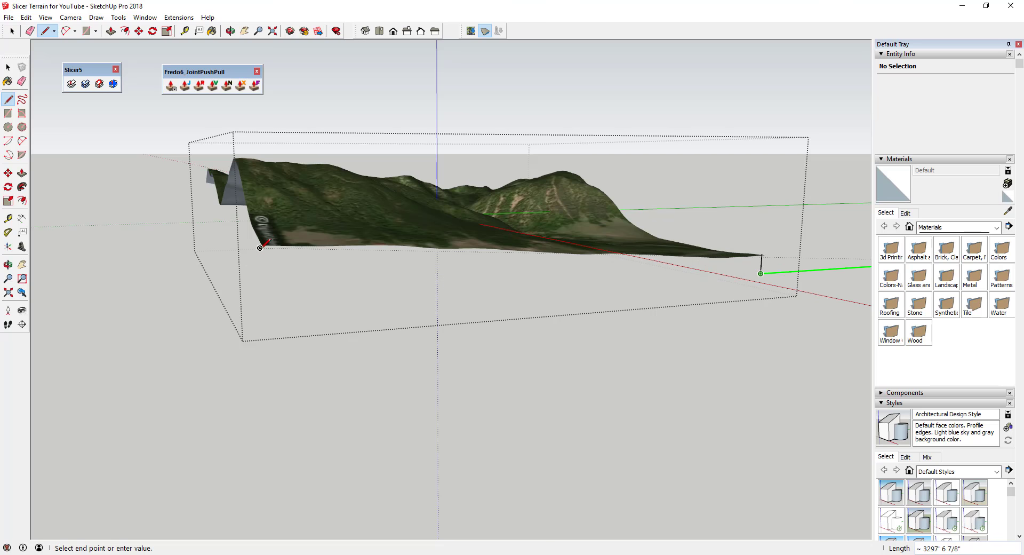
pyautogui.press('space')
pyautogui.press('l')
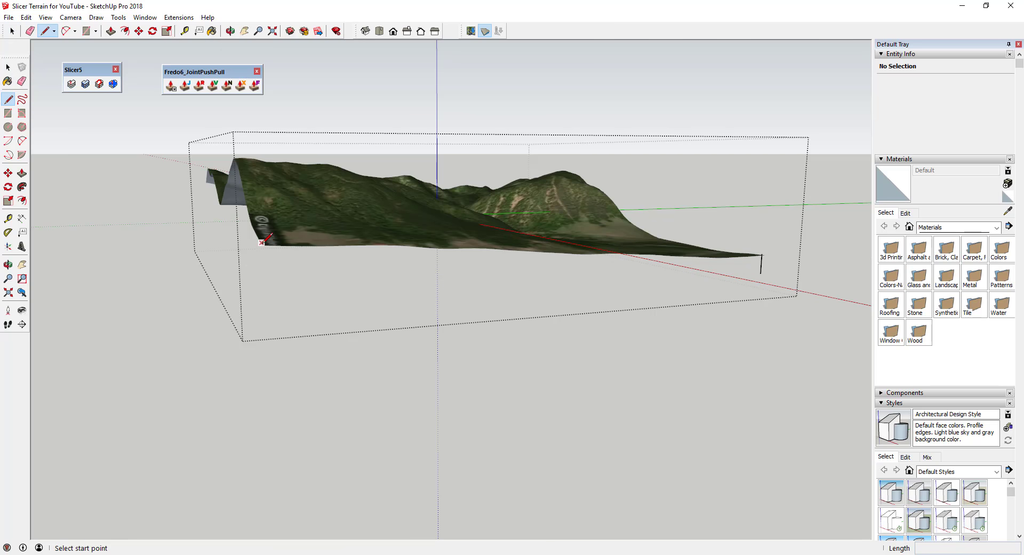
pyautogui.click(262, 243)
pyautogui.click(263, 309)
pyautogui.click(760, 274)
pyautogui.press('o')
pyautogui.moveTo(598, 257); pyautogui.dragTo(727, 260)
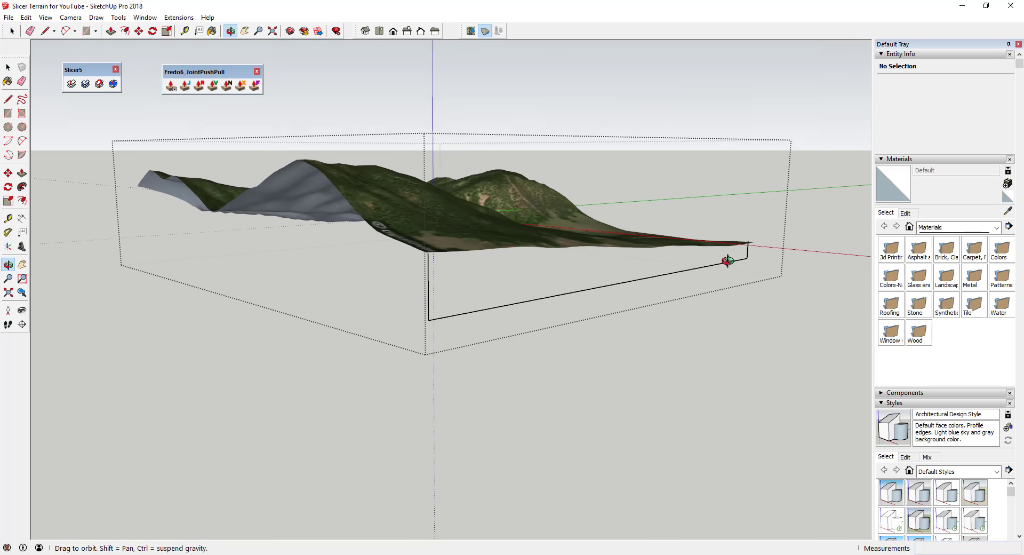
pyautogui.press('space')
pyautogui.scroll(5, 480, 271)
pyautogui.moveTo(508, 235); pyautogui.dragTo(456, 230, button='middle')
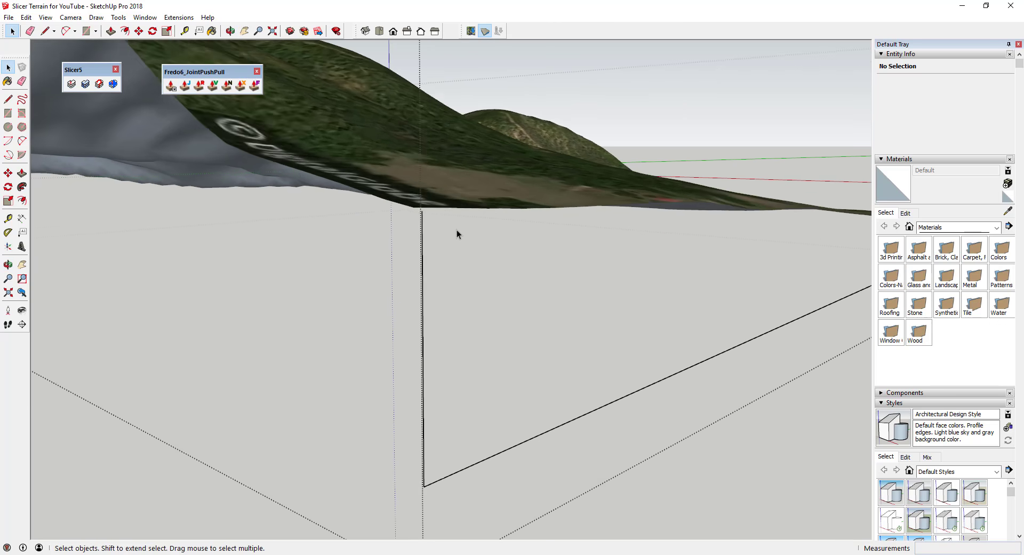
pyautogui.scroll(3, 456, 229)
pyautogui.moveTo(296, 153)
pyautogui.mouseDown(button='middle')
pyautogui.moveTo(304, 149)
pyautogui.moveTo(281, 134)
pyautogui.moveTo(293, 141)
pyautogui.mouseUp(button='middle')
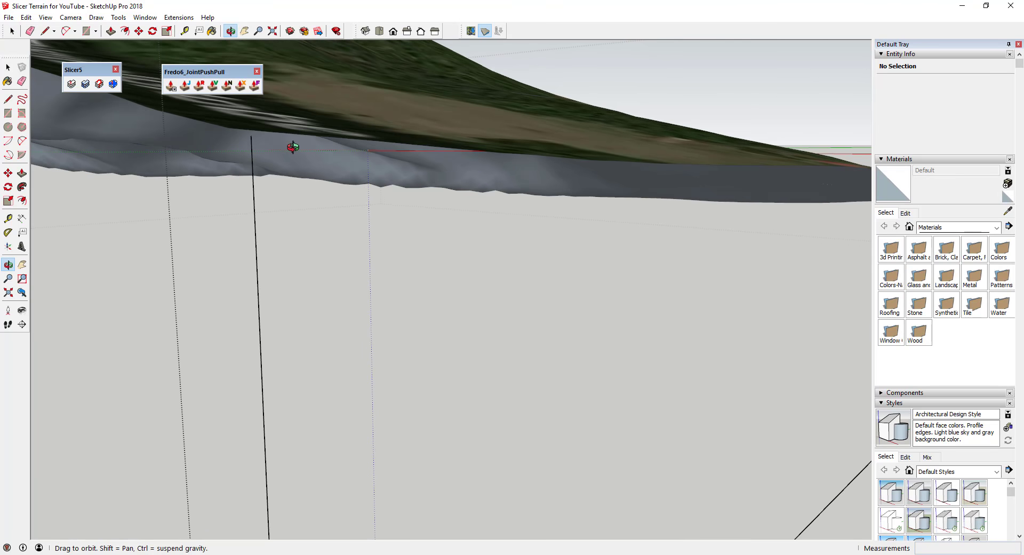
# Erase the stray edges beneath the terrain, leaving the textured surface, and select it
pyautogui.press('l')
pyautogui.click(256, 140)
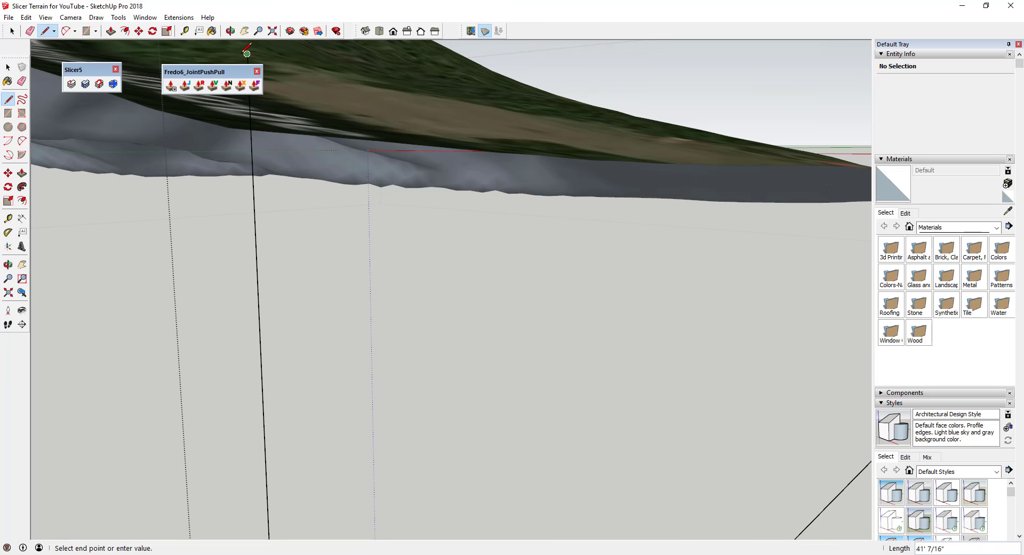
pyautogui.moveTo(247, 54); pyautogui.dragTo(320, 183, button='middle')
pyautogui.scroll(-8, 305, 194)
pyautogui.moveTo(424, 214)
pyautogui.mouseDown(button='middle')
pyautogui.moveTo(372, 242)
pyautogui.moveTo(305, 249)
pyautogui.mouseUp(button='middle')
pyautogui.press('e')
pyautogui.moveTo(376, 273); pyautogui.dragTo(589, 212)
pyautogui.press('space')
pyautogui.moveTo(459, 292); pyautogui.dragTo(331, 279, button='middle')
pyautogui.scroll(5, 258, 155)
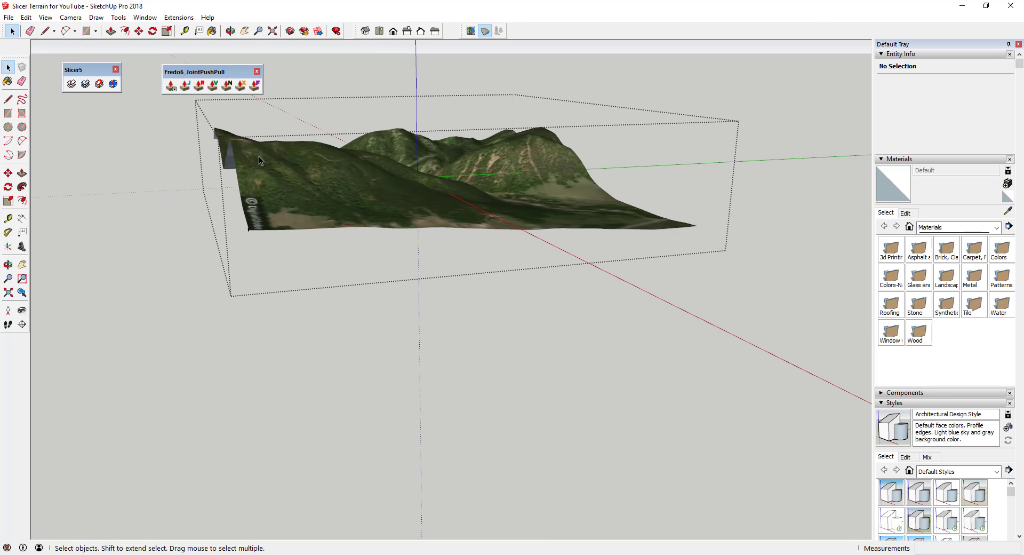
pyautogui.click(663, 243)
pyautogui.moveTo(663, 243); pyautogui.dragTo(600, 245, button='middle')
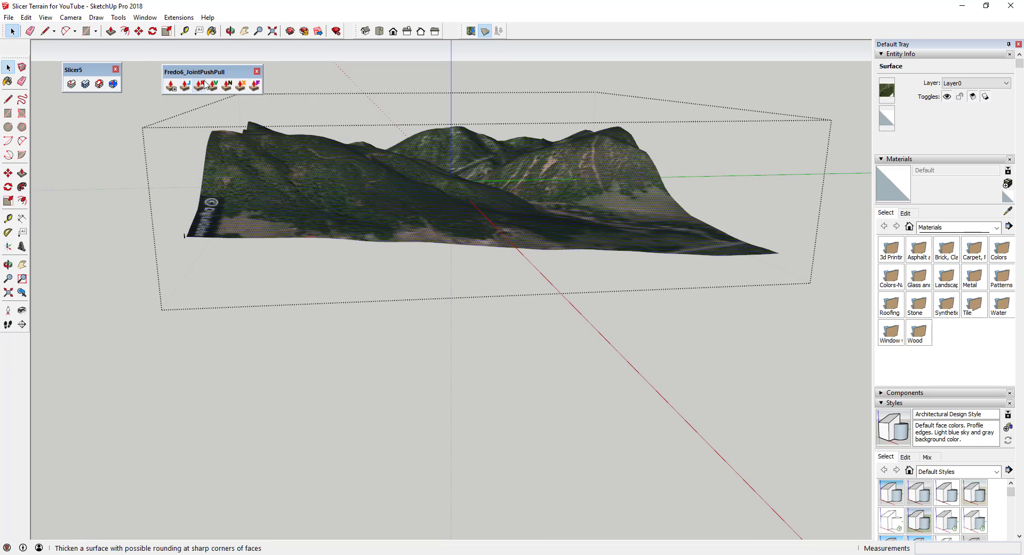
# Move the JointPushPull toolbar aside and try a trial Vector Push Pull extrusion, then cancel it
pyautogui.moveTo(204, 72); pyautogui.dragTo(112, 105)
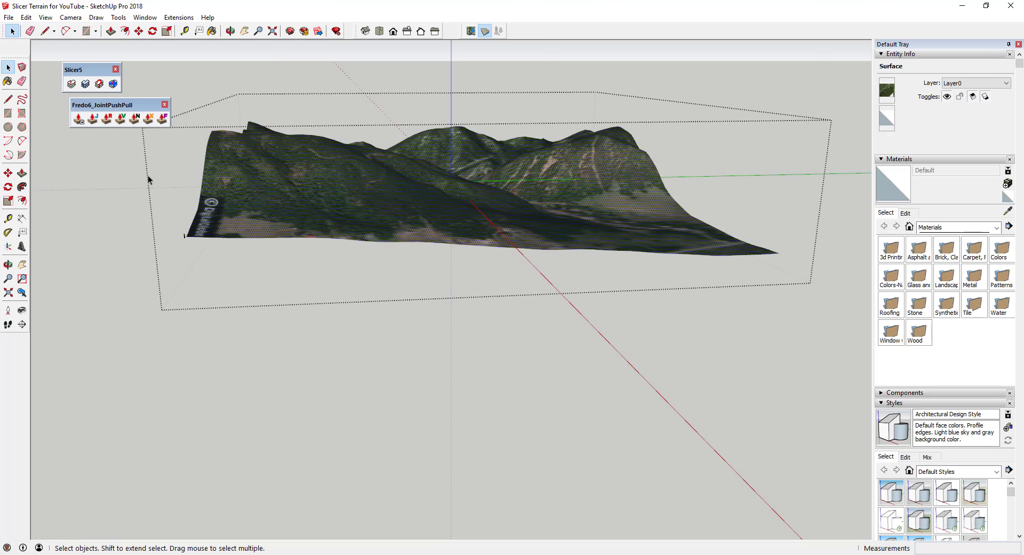
pyautogui.click(120, 119)
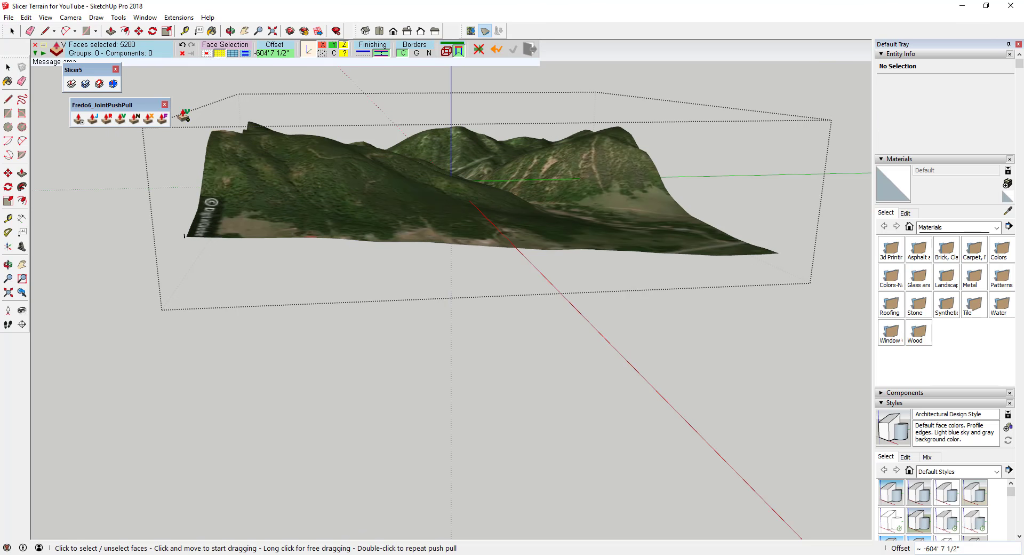
pyautogui.moveTo(354, 184); pyautogui.dragTo(462, 214, button='middle')
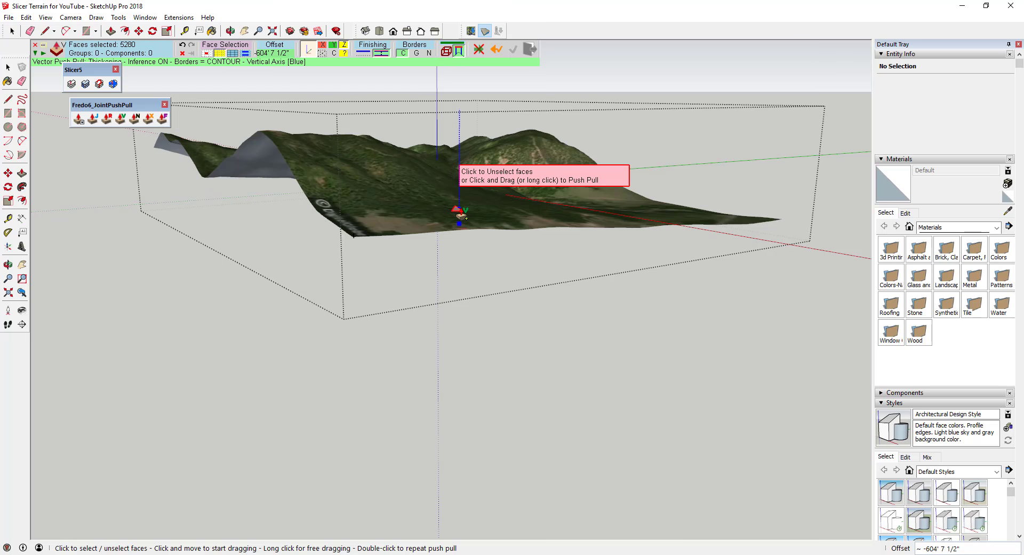
pyautogui.moveTo(459, 214); pyautogui.dragTo(558, 263)
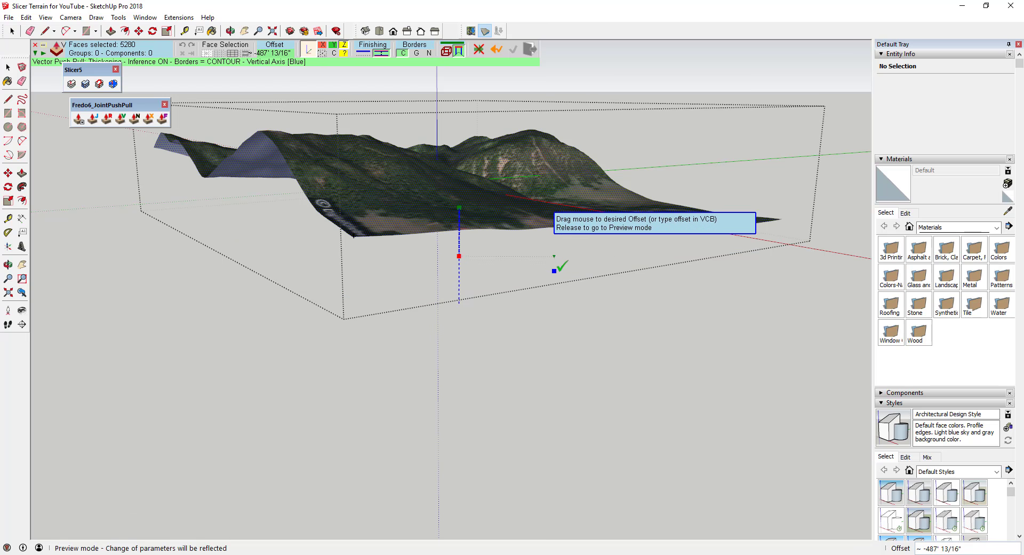
pyautogui.press('Escape')
# Restart Vector Push Pull and drag the 5280 terrain faces down to about -407' 7 3/16"
pyautogui.moveTo(469, 204); pyautogui.dragTo(496, 209, button='middle')
pyautogui.click(120, 117)
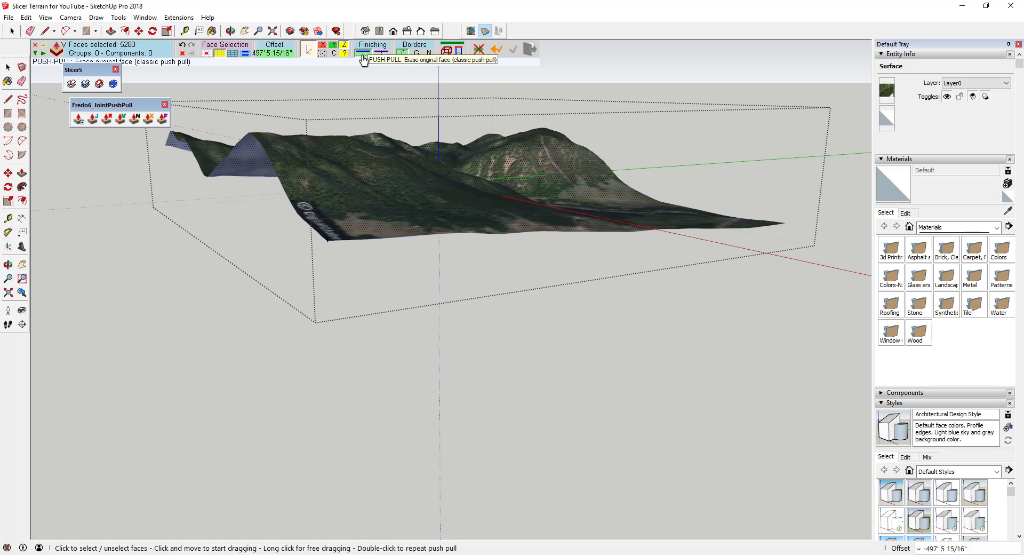
pyautogui.moveTo(361, 183); pyautogui.dragTo(364, 239)
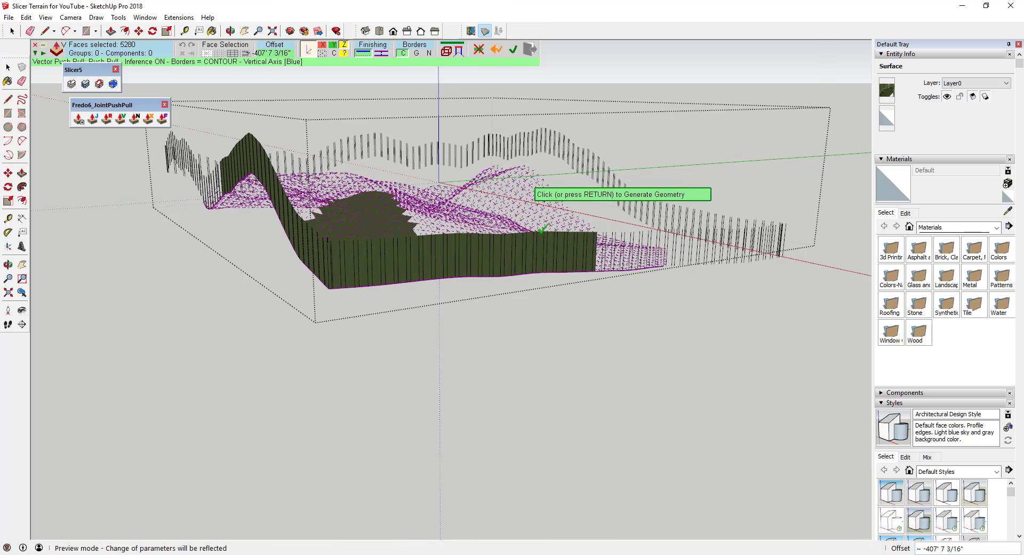
# Generate the JointPushPull slab, orbit to inspect it, and exit the tool
pyautogui.click(661, 141)
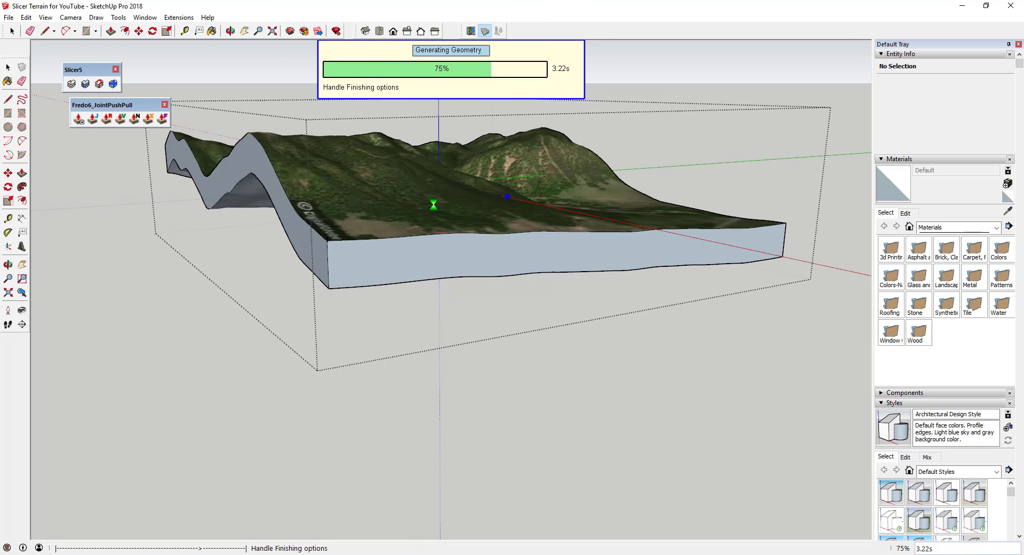
pyautogui.moveTo(432, 203); pyautogui.dragTo(256, 168, button='middle')
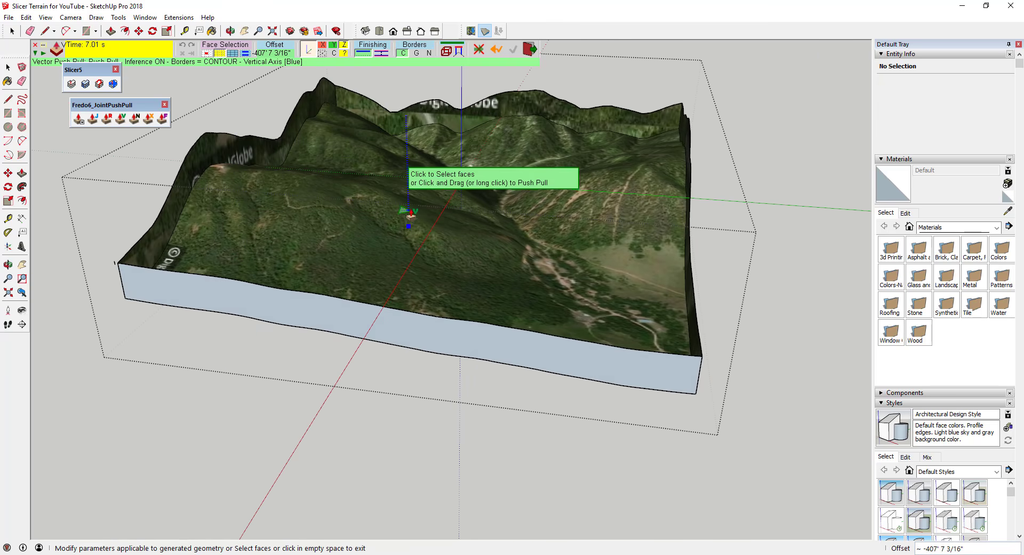
pyautogui.moveTo(325, 133); pyautogui.dragTo(364, 168, button='middle')
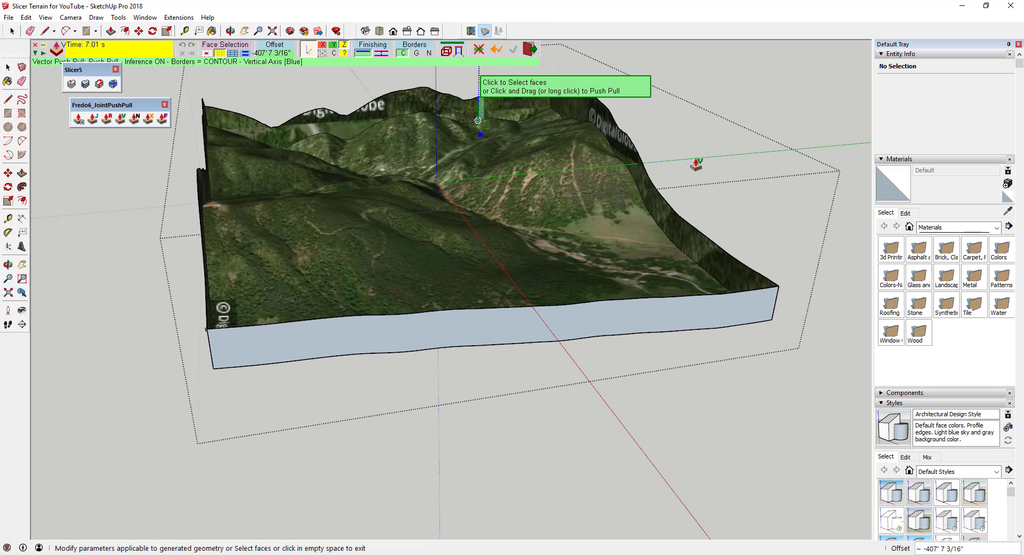
pyautogui.click(324, 66)
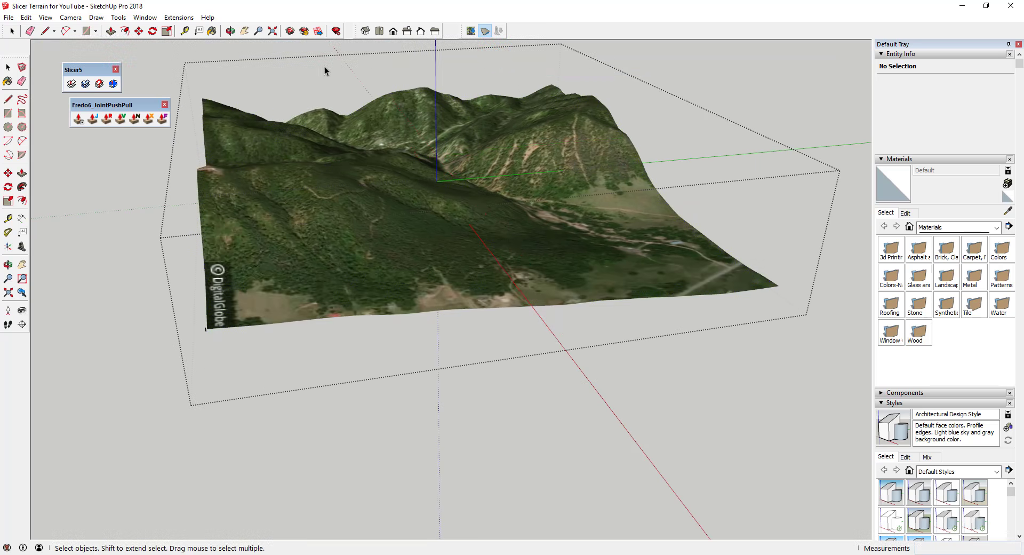
pyautogui.click(122, 118)
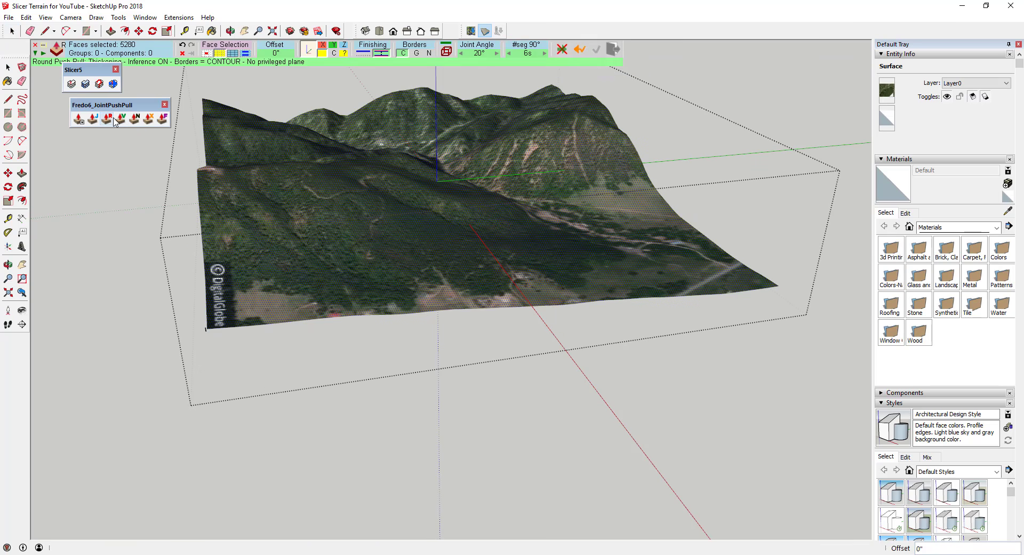
pyautogui.click(382, 54)
pyautogui.moveTo(378, 195); pyautogui.dragTo(447, 199, button='middle')
pyautogui.moveTo(447, 199); pyautogui.dragTo(555, 297)
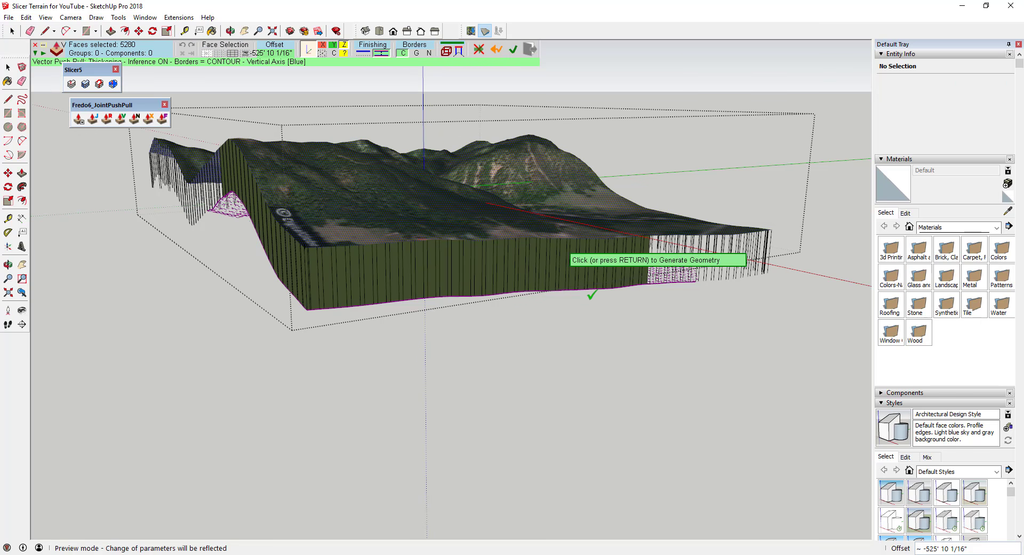
pyautogui.click(557, 311)
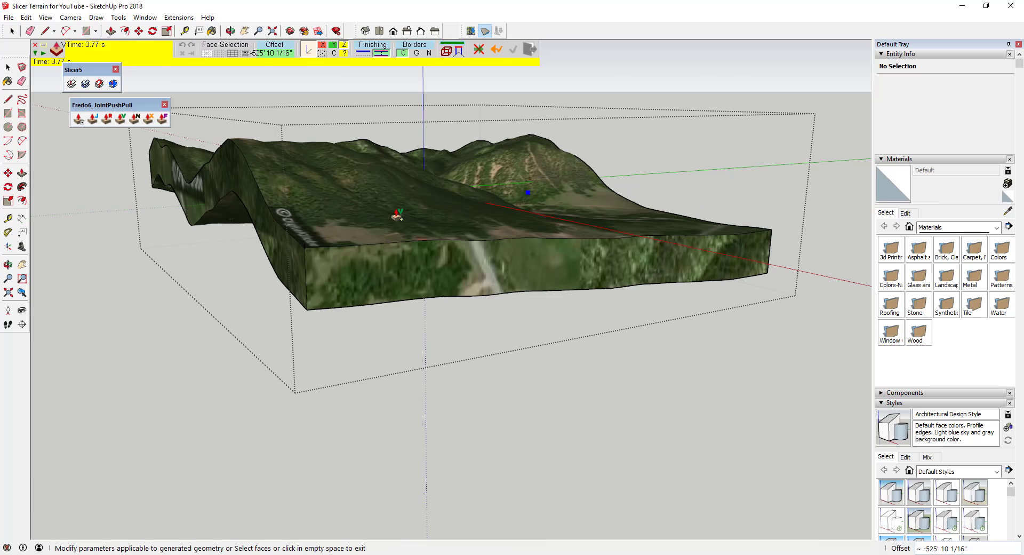
pyautogui.moveTo(427, 211); pyautogui.dragTo(754, 138, button='middle')
pyautogui.moveTo(485, 176); pyautogui.dragTo(461, 195, button='middle')
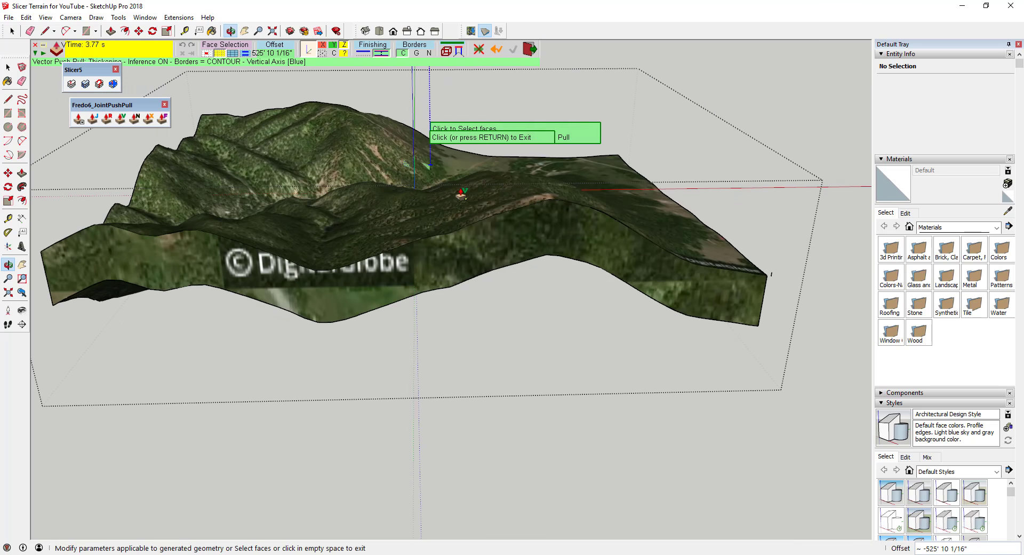
pyautogui.moveTo(593, 246); pyautogui.dragTo(244, 288, button='middle')
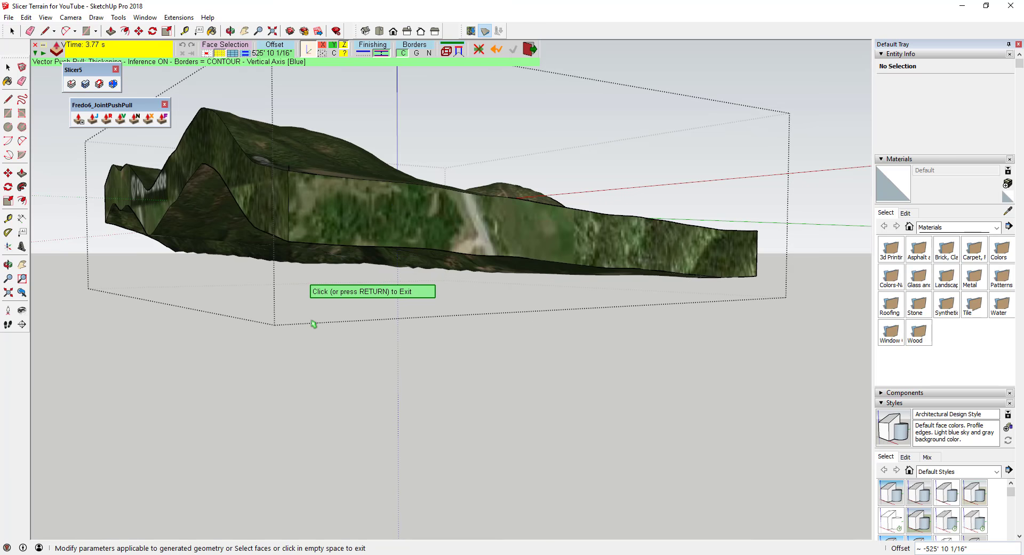
pyautogui.moveTo(328, 312); pyautogui.dragTo(362, 314, button='middle')
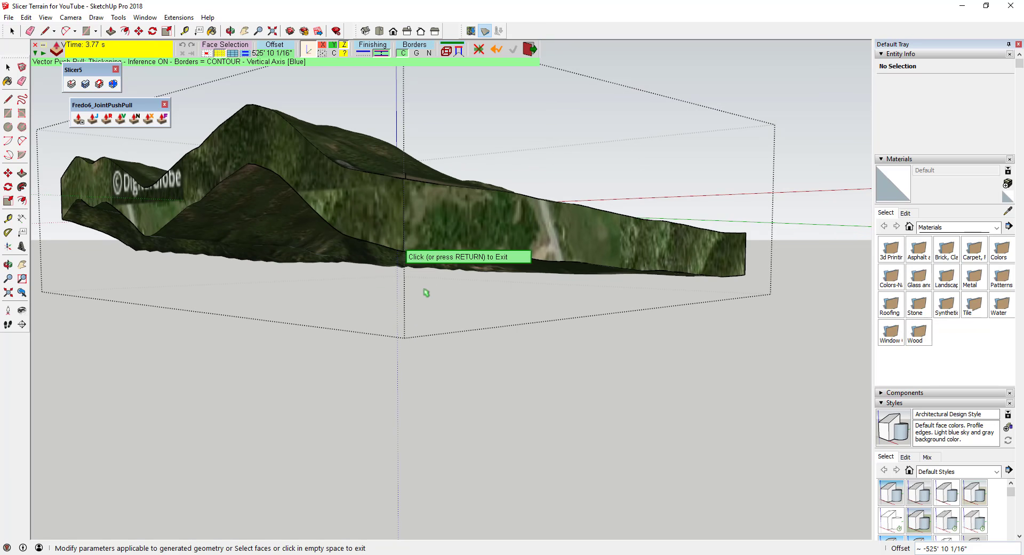
pyautogui.moveTo(421, 304); pyautogui.dragTo(319, 315, button='middle')
pyautogui.scroll(-1, 320, 312)
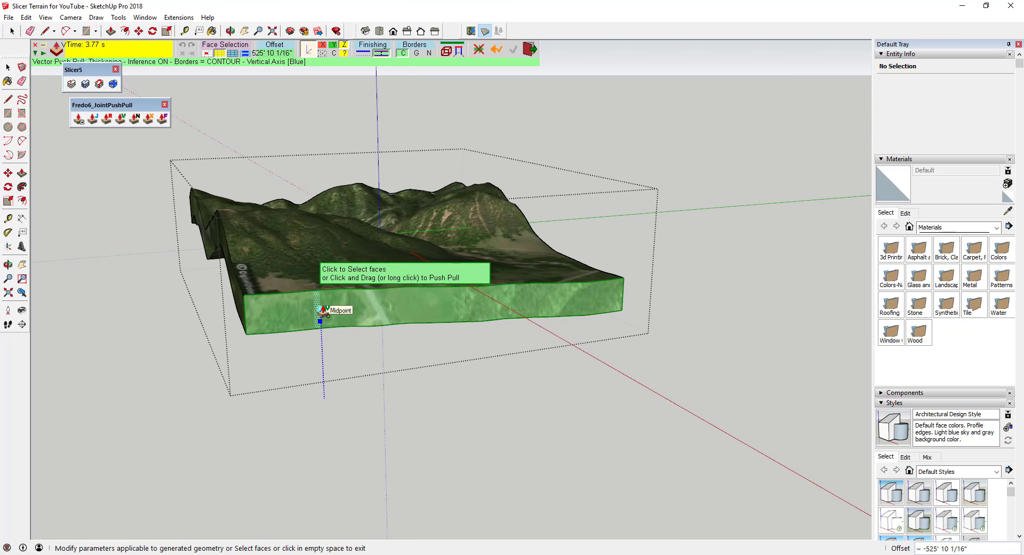
# Discard the previous preview, reselect the terrain faces, and begin pulling them downward
pyautogui.click(457, 51)
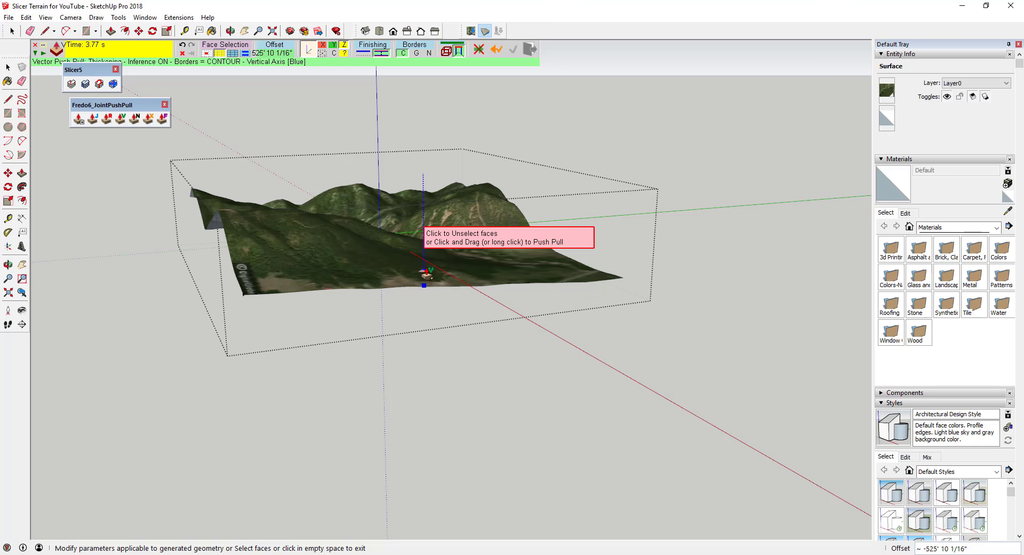
pyautogui.click(401, 303)
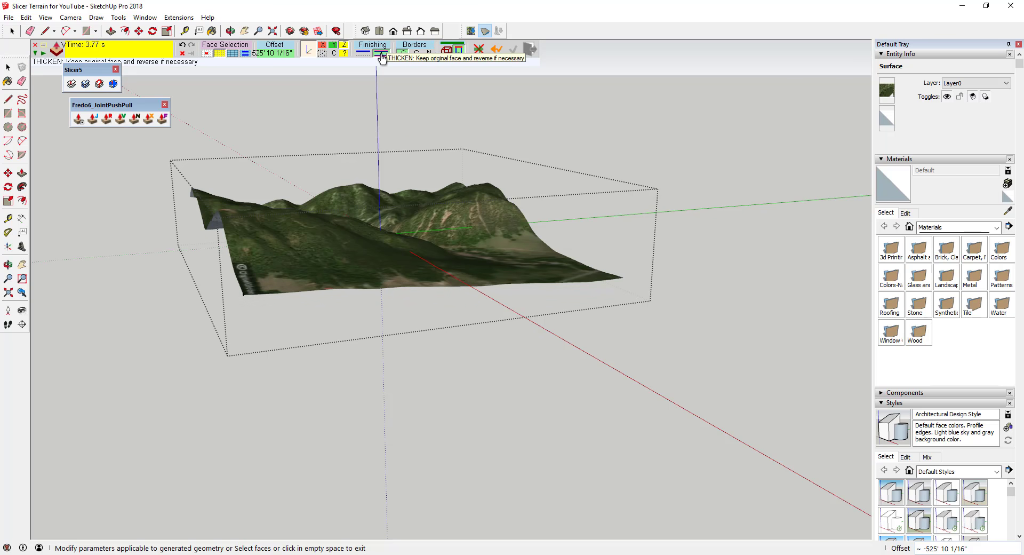
pyautogui.moveTo(398, 282); pyautogui.dragTo(400, 307)
pyautogui.press('o')
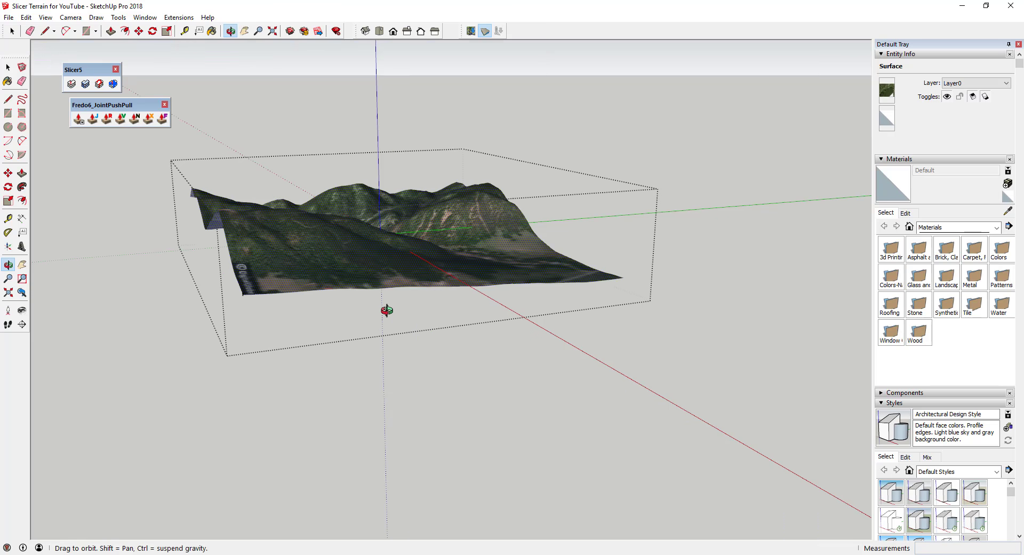
pyautogui.moveTo(400, 361); pyautogui.dragTo(55, 306)
pyautogui.moveTo(55, 306); pyautogui.dragTo(58, 299, button='middle')
pyautogui.moveTo(521, 336); pyautogui.dragTo(453, 277, button='middle')
# Set the downward offset to -386' 8 1/2" and generate the textured slab
pyautogui.moveTo(453, 277); pyautogui.dragTo(573, 255)
pyautogui.moveTo(573, 255); pyautogui.dragTo(472, 250, button='middle')
pyautogui.moveTo(472, 250); pyautogui.dragTo(474, 254)
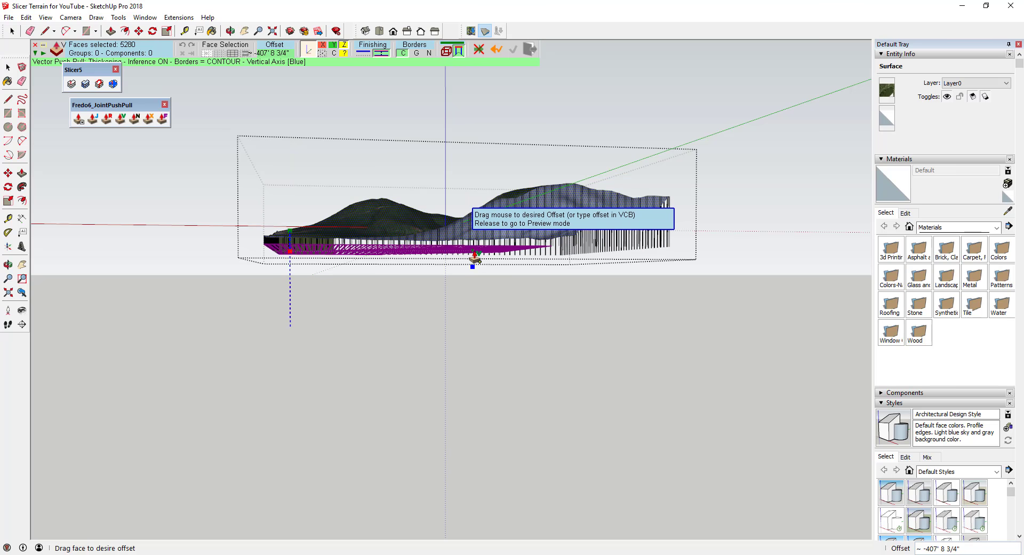
pyautogui.moveTo(384, 255)
pyautogui.mouseDown()
pyautogui.moveTo(394, 247)
pyautogui.moveTo(389, 254)
pyautogui.mouseUp()
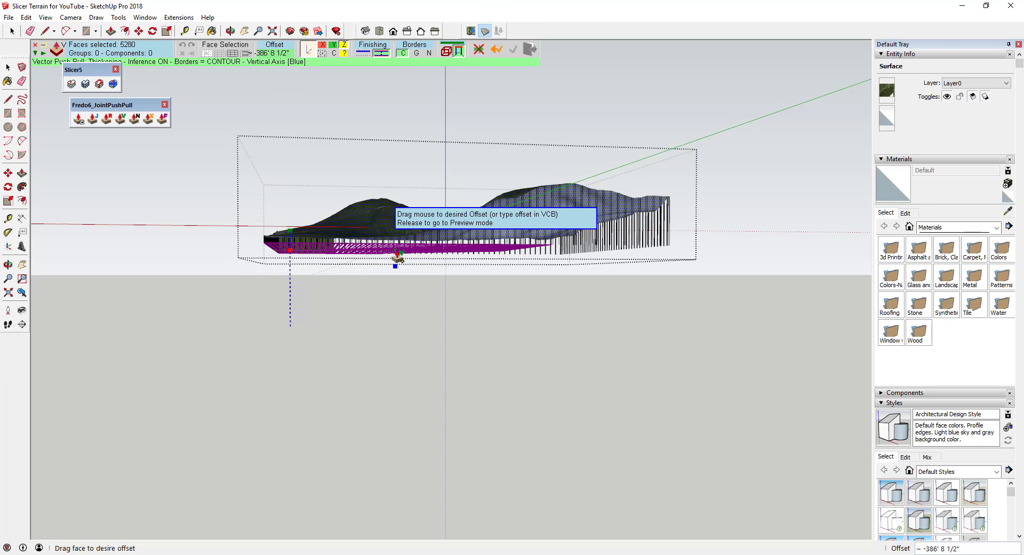
pyautogui.moveTo(405, 247); pyautogui.dragTo(768, 272, button='middle')
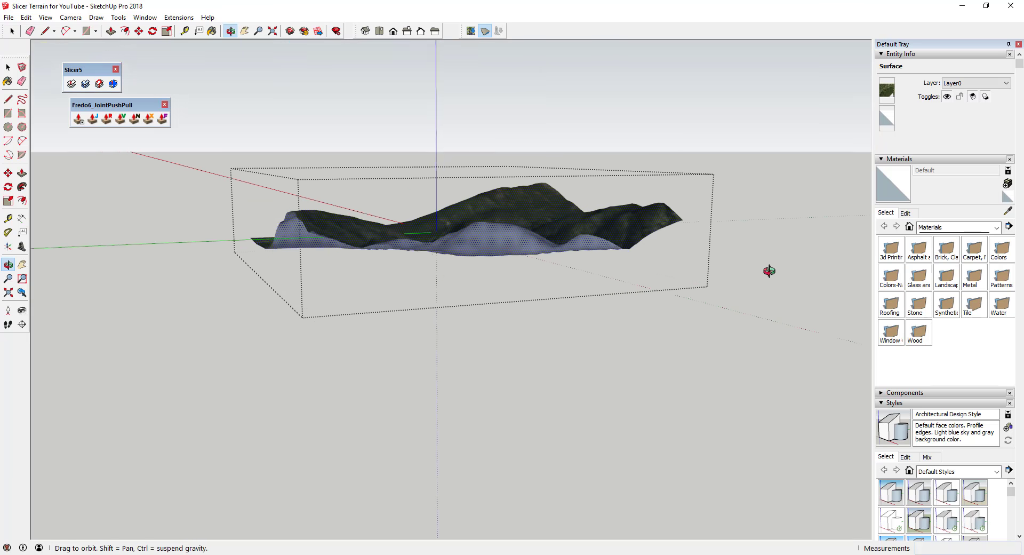
pyautogui.moveTo(295, 290); pyautogui.dragTo(885, 288, button='middle')
pyautogui.moveTo(192, 246); pyautogui.dragTo(446, 306, button='middle')
pyautogui.click(509, 352)
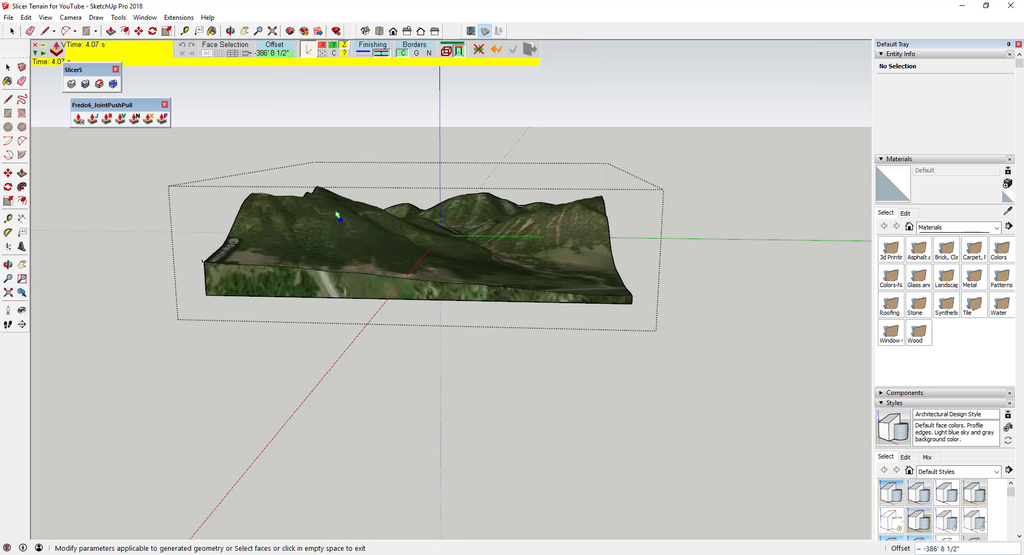
pyautogui.moveTo(330, 211); pyautogui.dragTo(285, 251, button='middle')
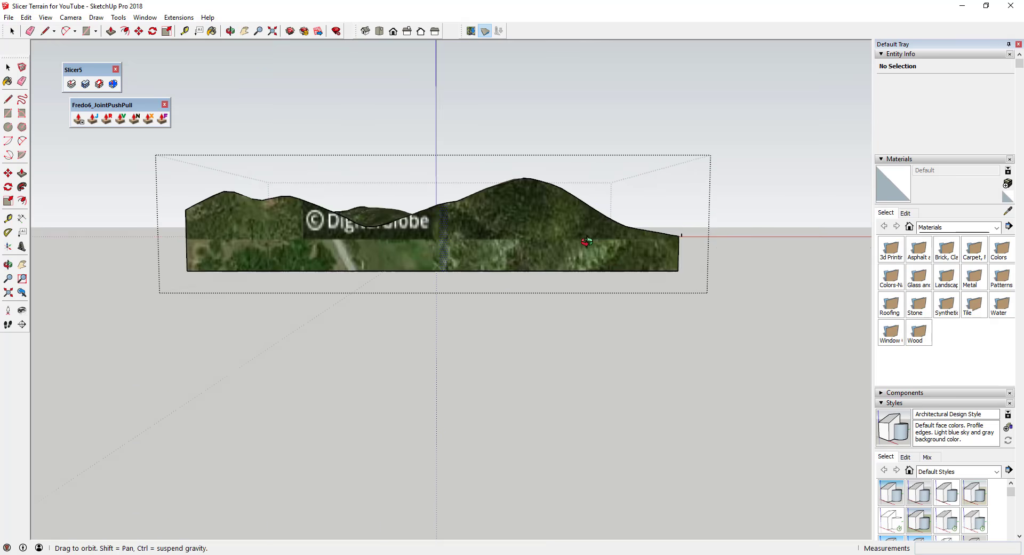
# Exit JointPushPull, select the thickened terrain group, and orbit around the solid slab
pyautogui.click(128, 268)
pyautogui.moveTo(128, 268); pyautogui.dragTo(546, 251, button='middle')
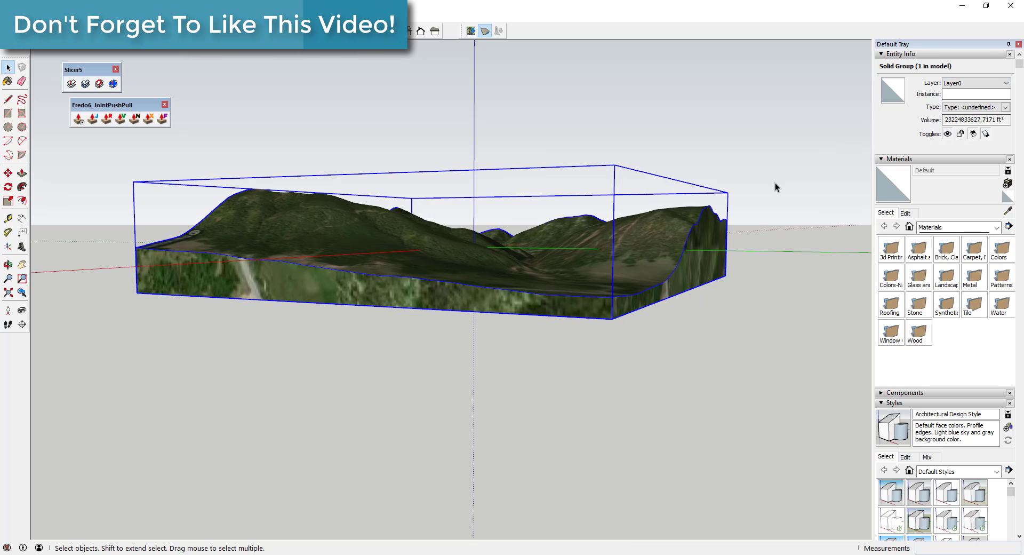
pyautogui.press('o')
pyautogui.moveTo(832, 224); pyautogui.dragTo(574, 260)
pyautogui.press('space')
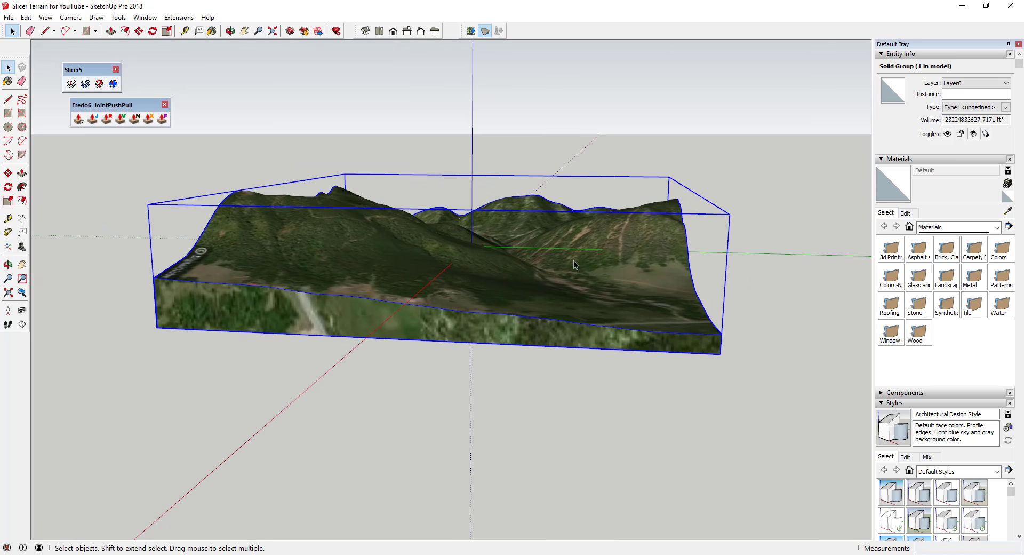
pyautogui.moveTo(681, 276); pyautogui.dragTo(789, 315, button='middle')
pyautogui.moveTo(494, 249); pyautogui.dragTo(333, 250, button='middle')
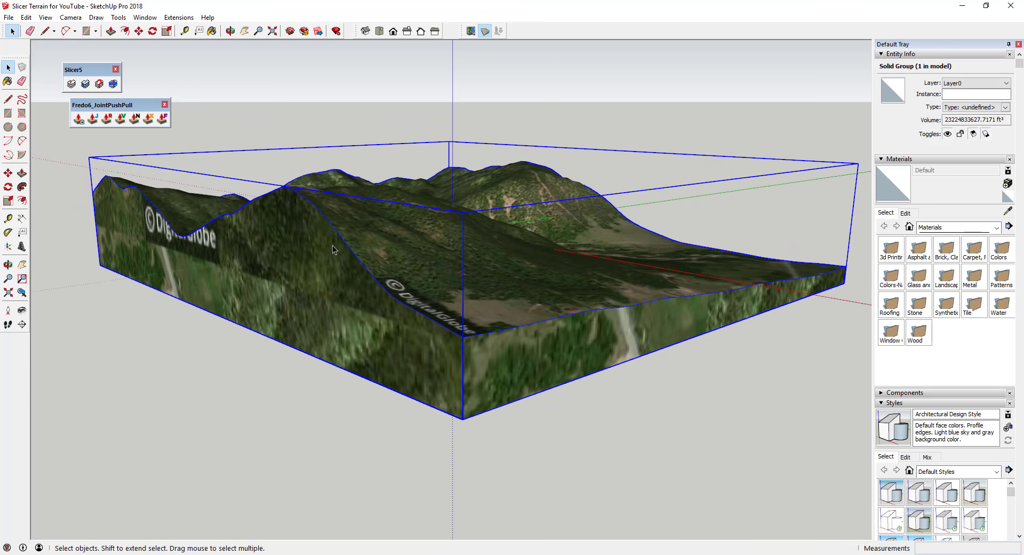
pyautogui.click(184, 30)
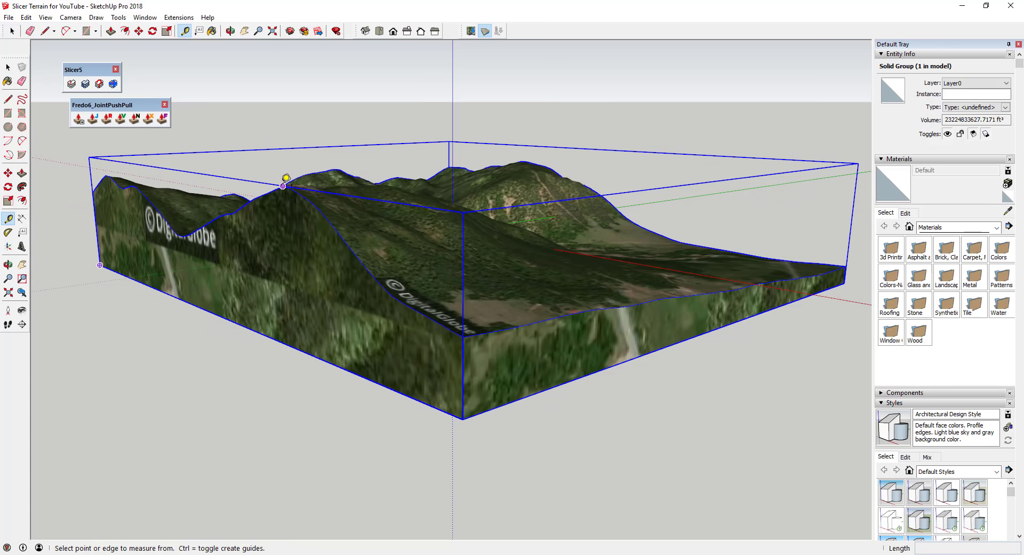
pyautogui.click(282, 186)
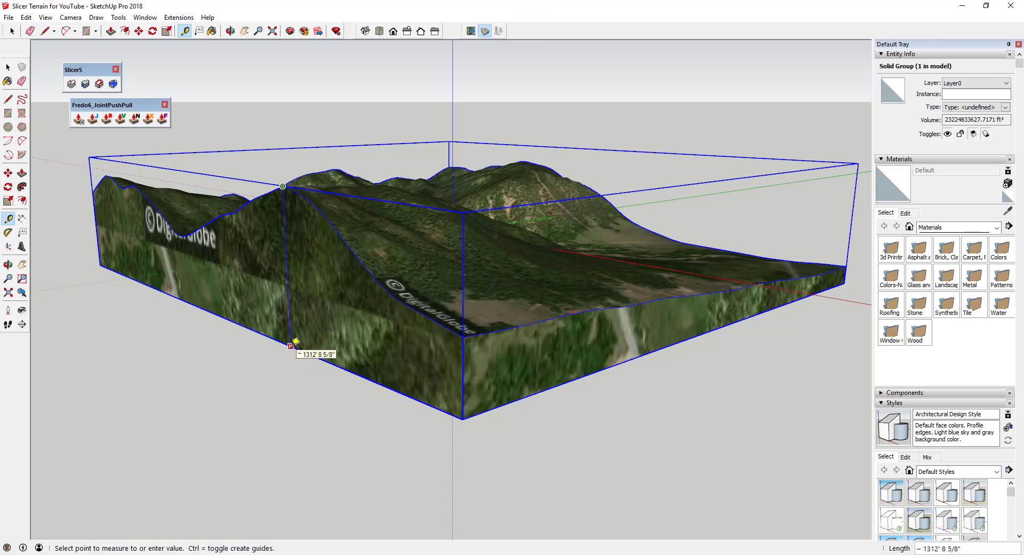
pyautogui.press('space')
pyautogui.moveTo(656, 327); pyautogui.dragTo(501, 297, button='middle')
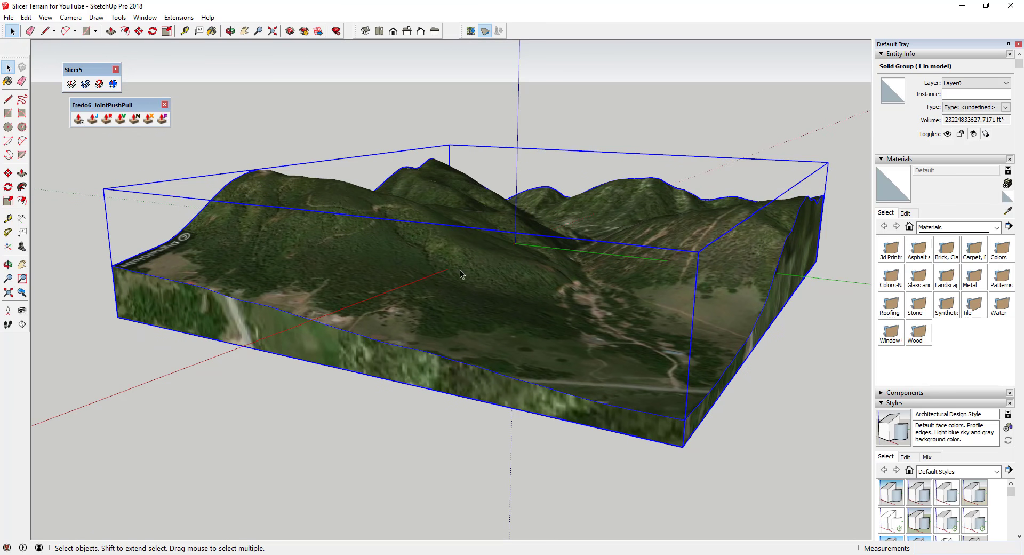
pyautogui.moveTo(577, 312); pyautogui.dragTo(629, 298, button='middle')
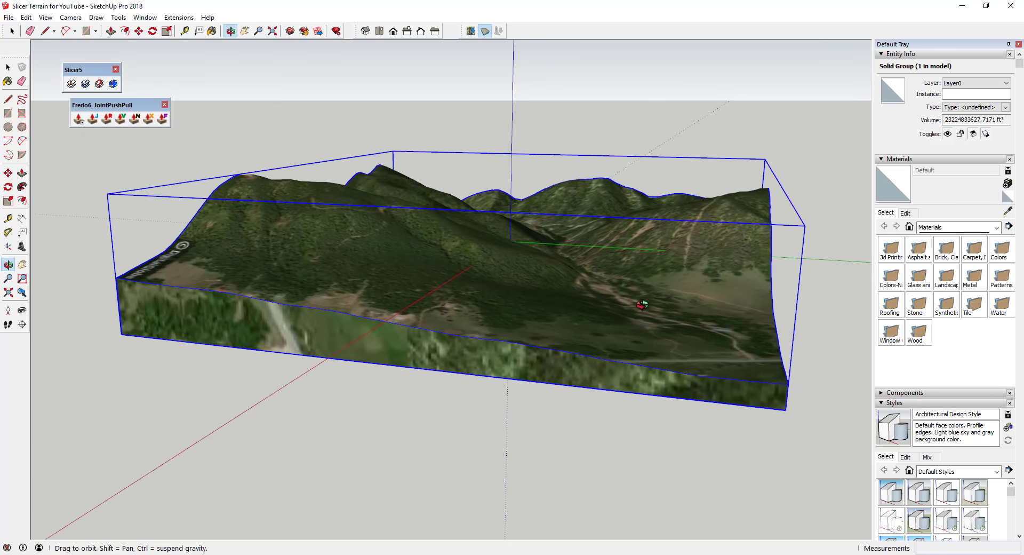
pyautogui.scroll(-3, 681, 283)
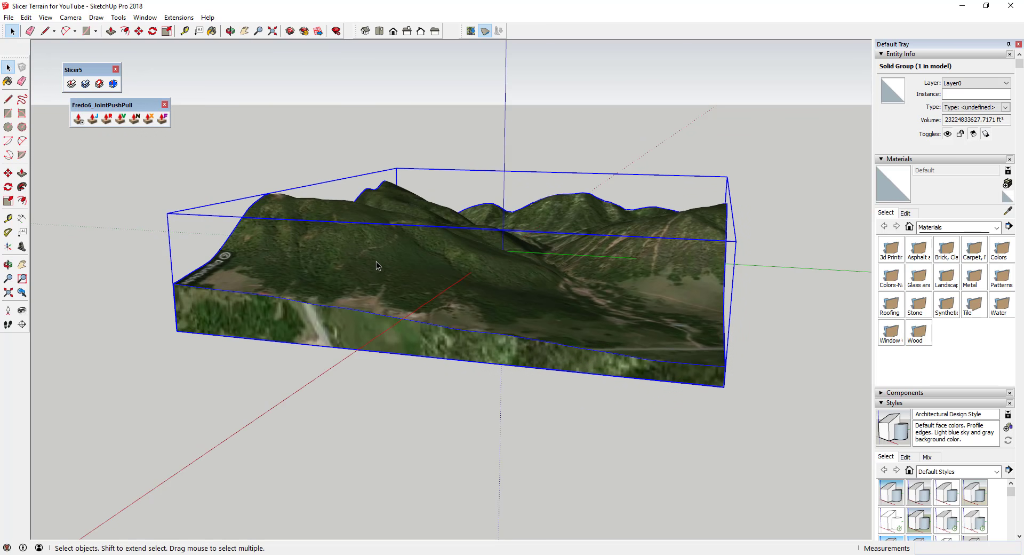
pyautogui.moveTo(385, 269); pyautogui.dragTo(480, 282, button='middle')
pyautogui.moveTo(107, 103); pyautogui.dragTo(197, 62)
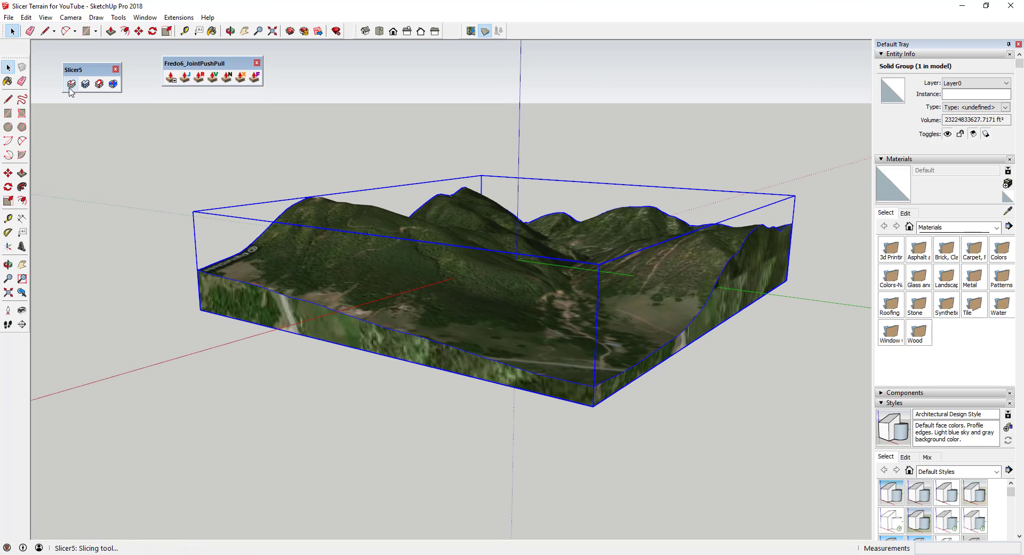
# Open Slicer5 Parameters and keep the Z axis with 100" spacing and thickness
pyautogui.click(71, 90)
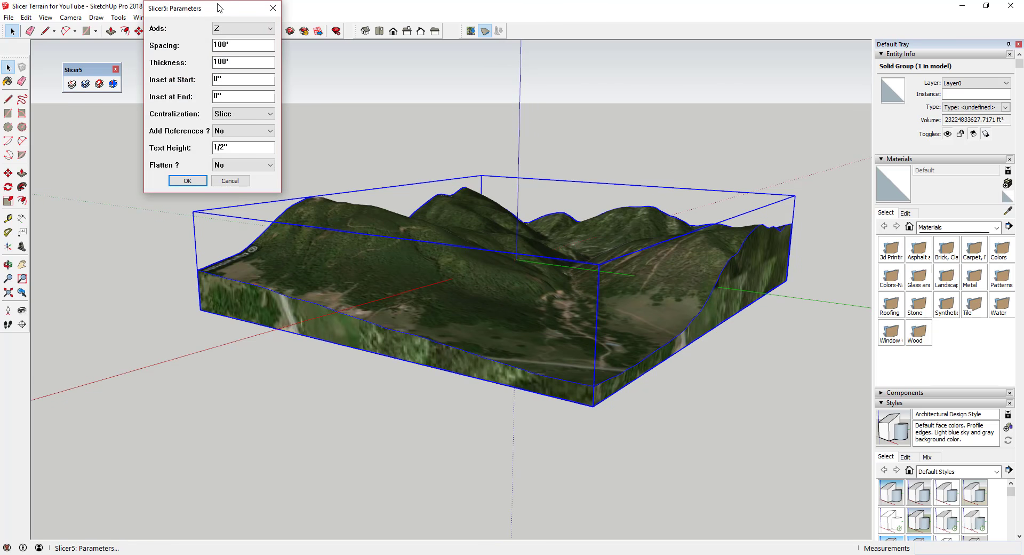
pyautogui.click(235, 33)
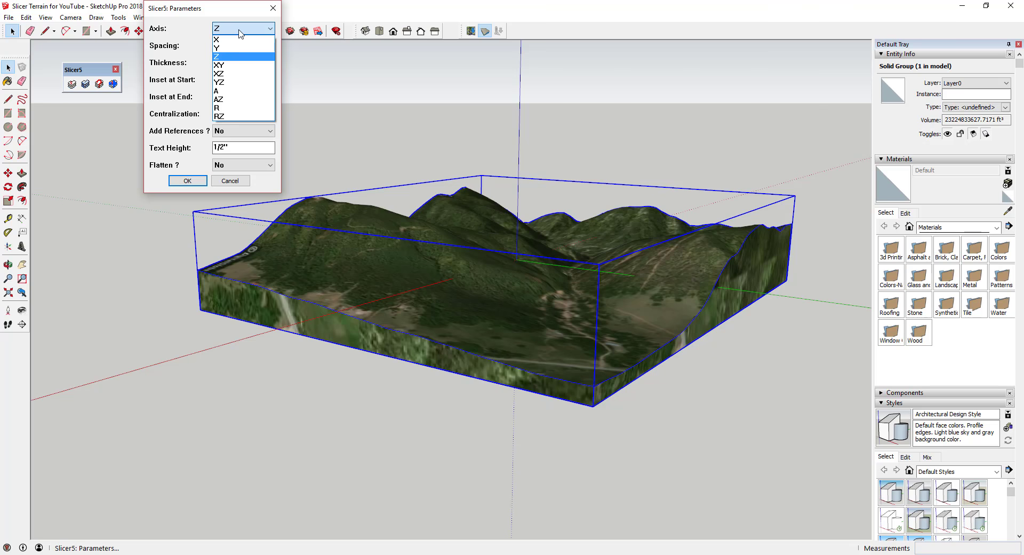
pyautogui.click(240, 33)
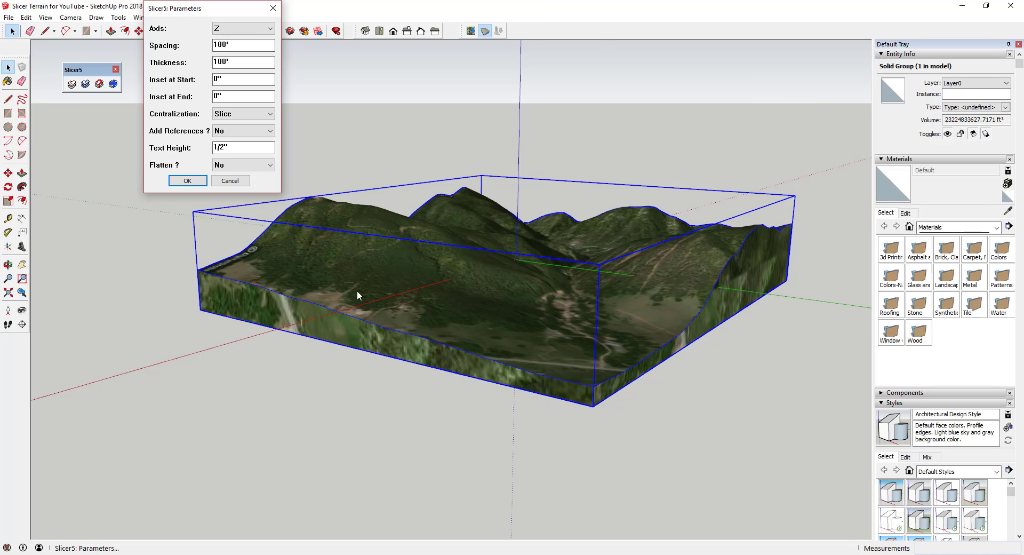